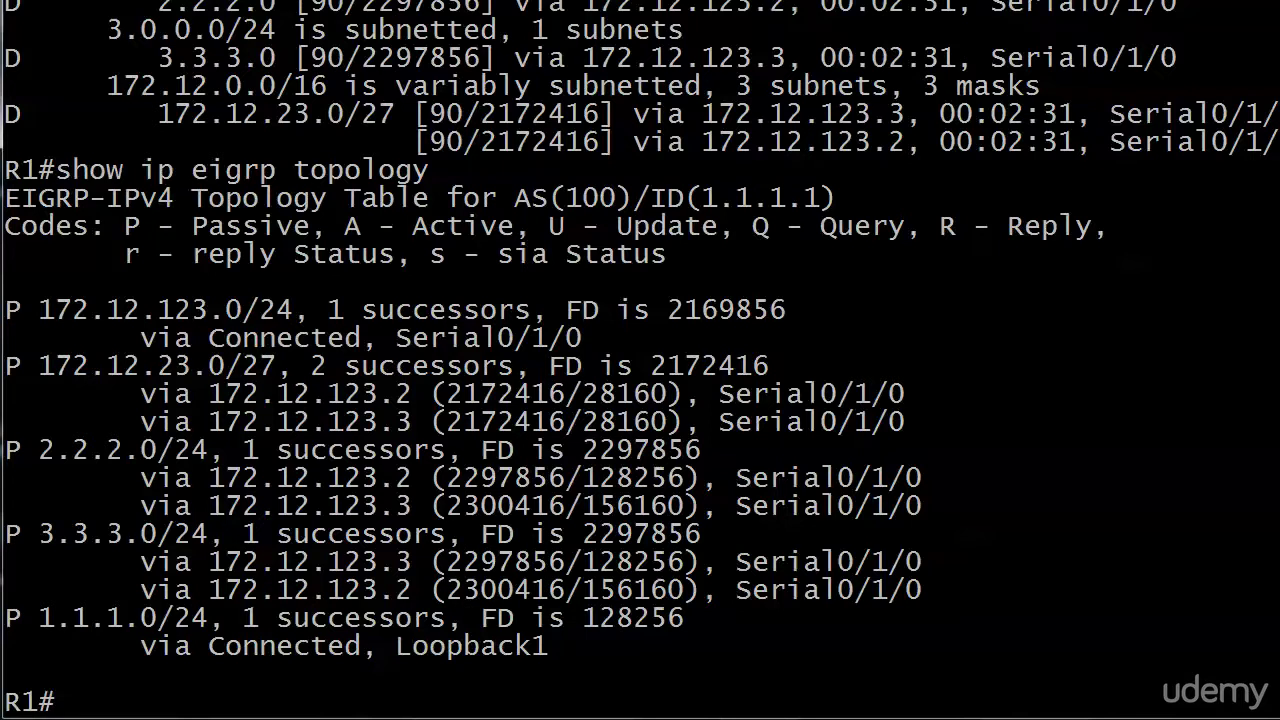
Step: Switch from R1 to the R2 console session (connection 2) and enter global configuration mode
{"action": "key", "text": "ctrl+shift+6"}
{"action": "type", "text": "x"}
{"action": "type", "text": "2"}
{"action": "key", "text": "Return"}
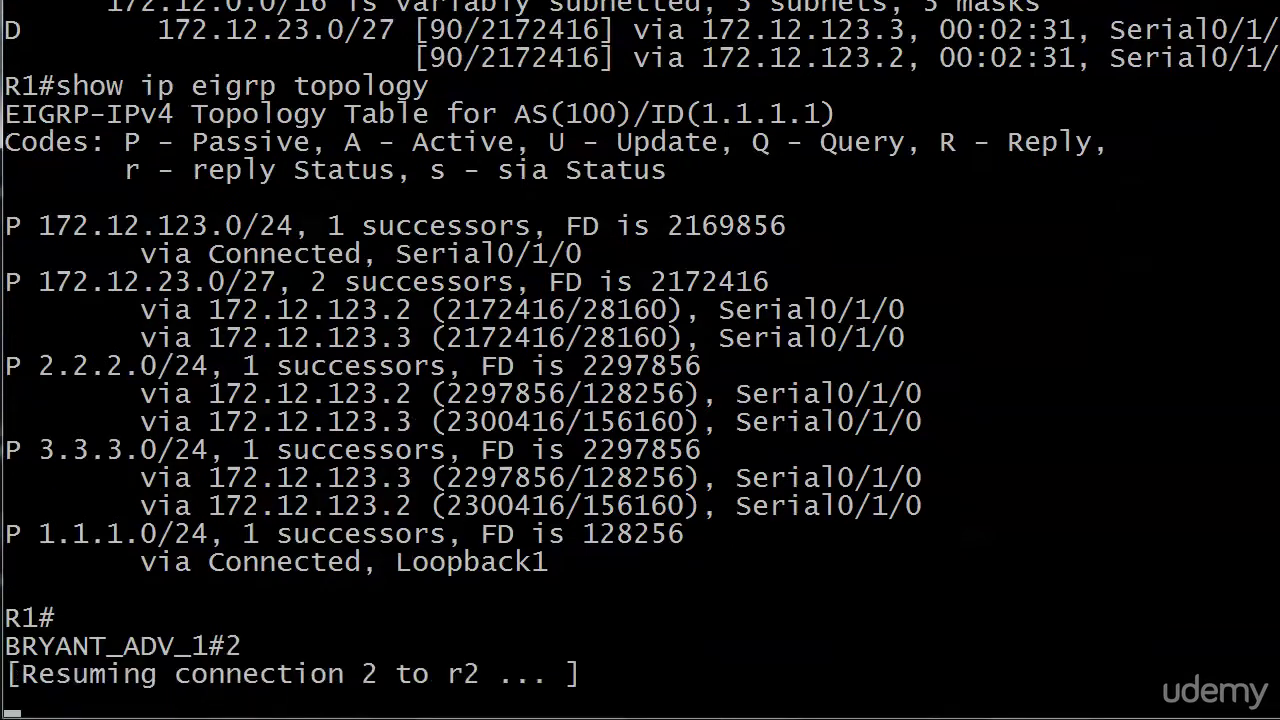
{"action": "key", "text": "Return"}
{"action": "type", "text": "cofn t"}
{"action": "key", "text": "Return"}
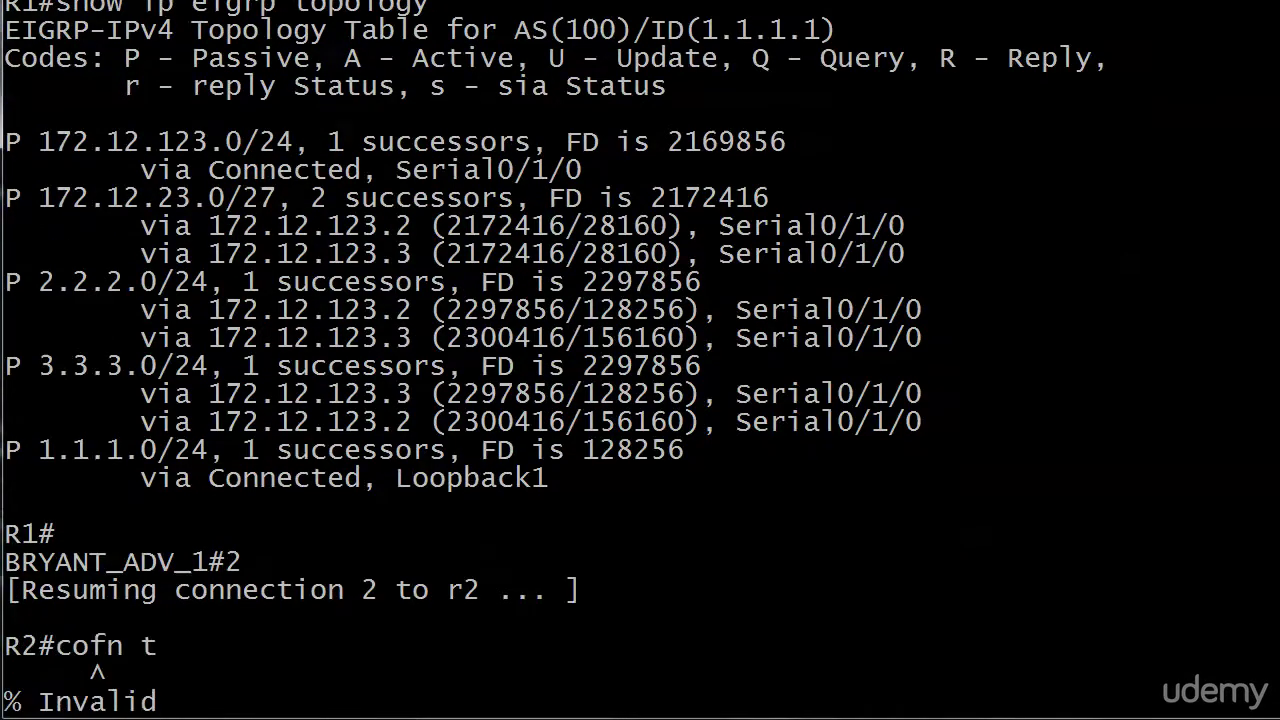
{"action": "type", "text": "cofn"}
{"action": "key", "text": "BackSpace"}
{"action": "key", "text": "BackSpace"}
{"action": "type", "text": "nf t"}
{"action": "key", "text": "Return"}
Step: Remove network 172.12.123.0 with wildcard mask 0.0.0.255 from EIGRP 100 on R2 and leave configuration mode
{"action": "type", "text": "router eigrp 100"}
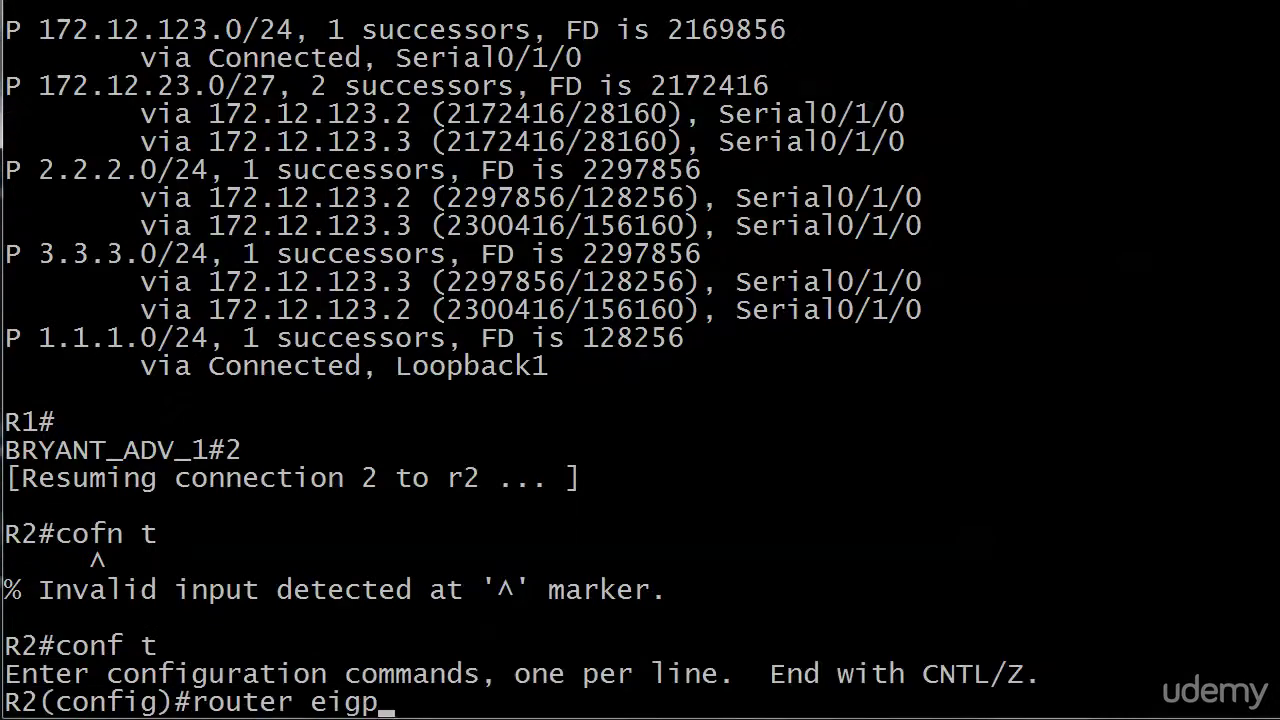
{"action": "key", "text": "Return"}
{"action": "type", "text": "no network 172."}
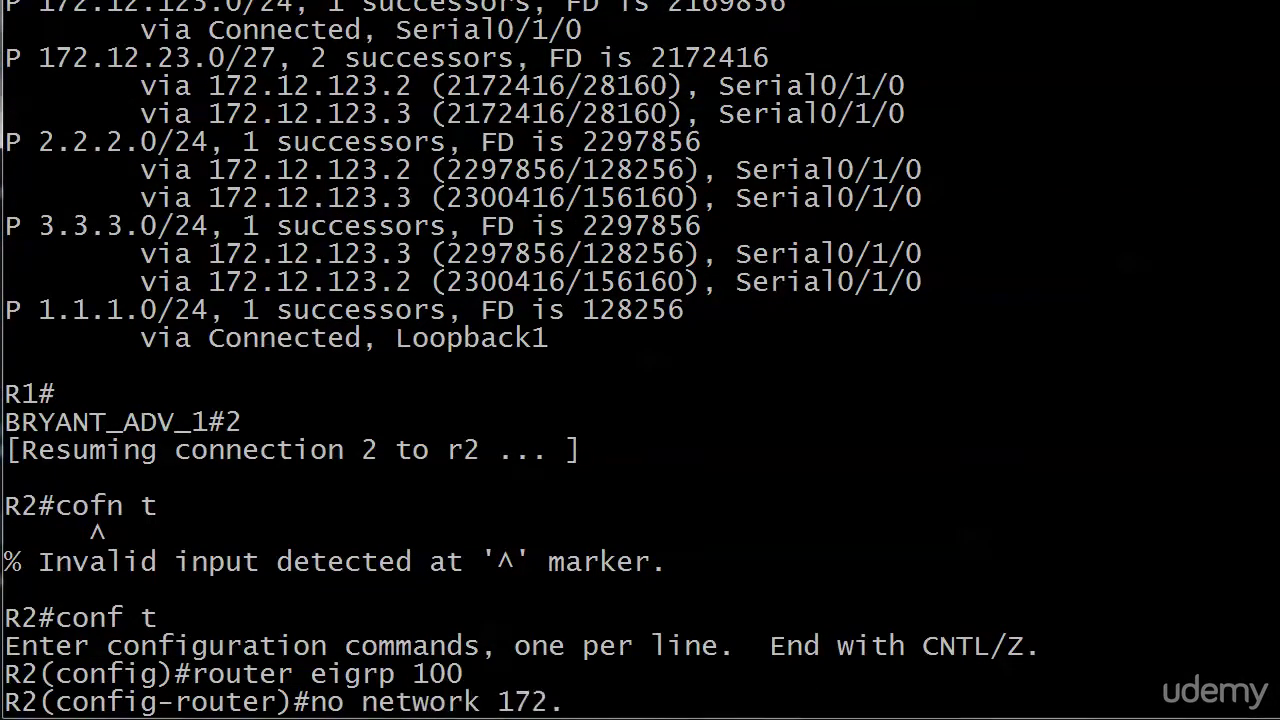
{"action": "type", "text": "12.123.0 0.0.0.255"}
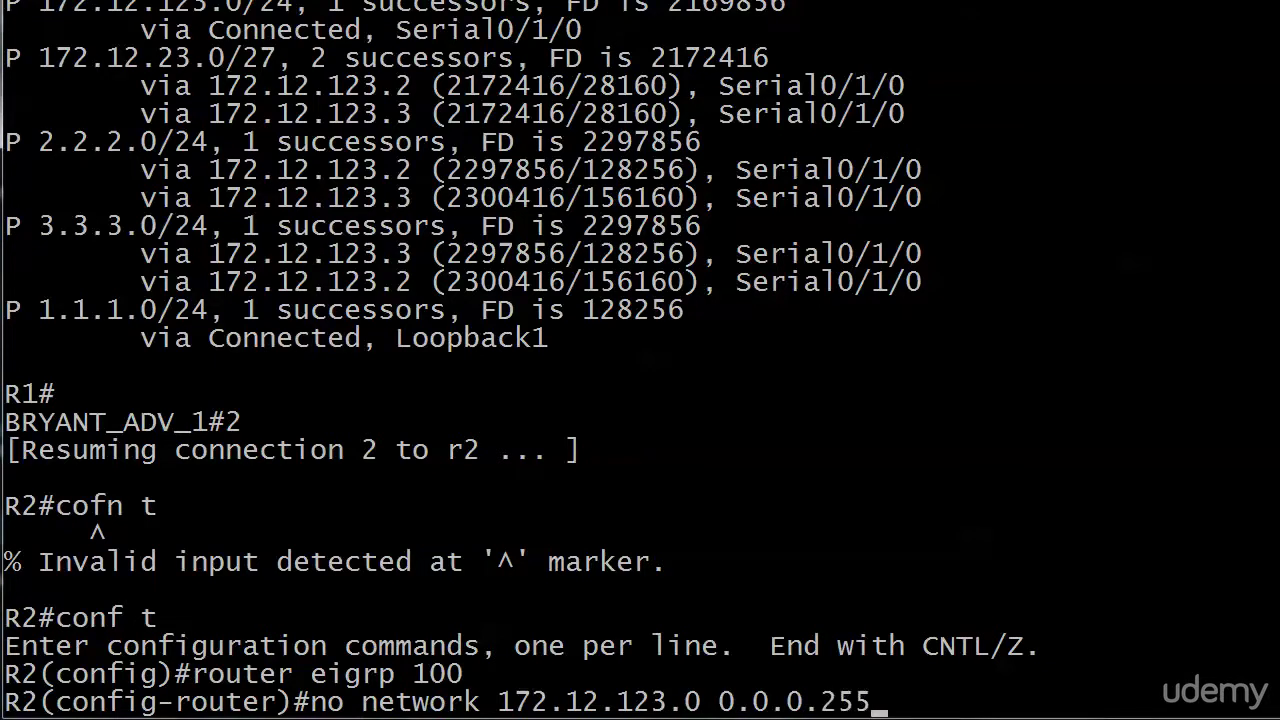
{"action": "key", "text": "Return"}
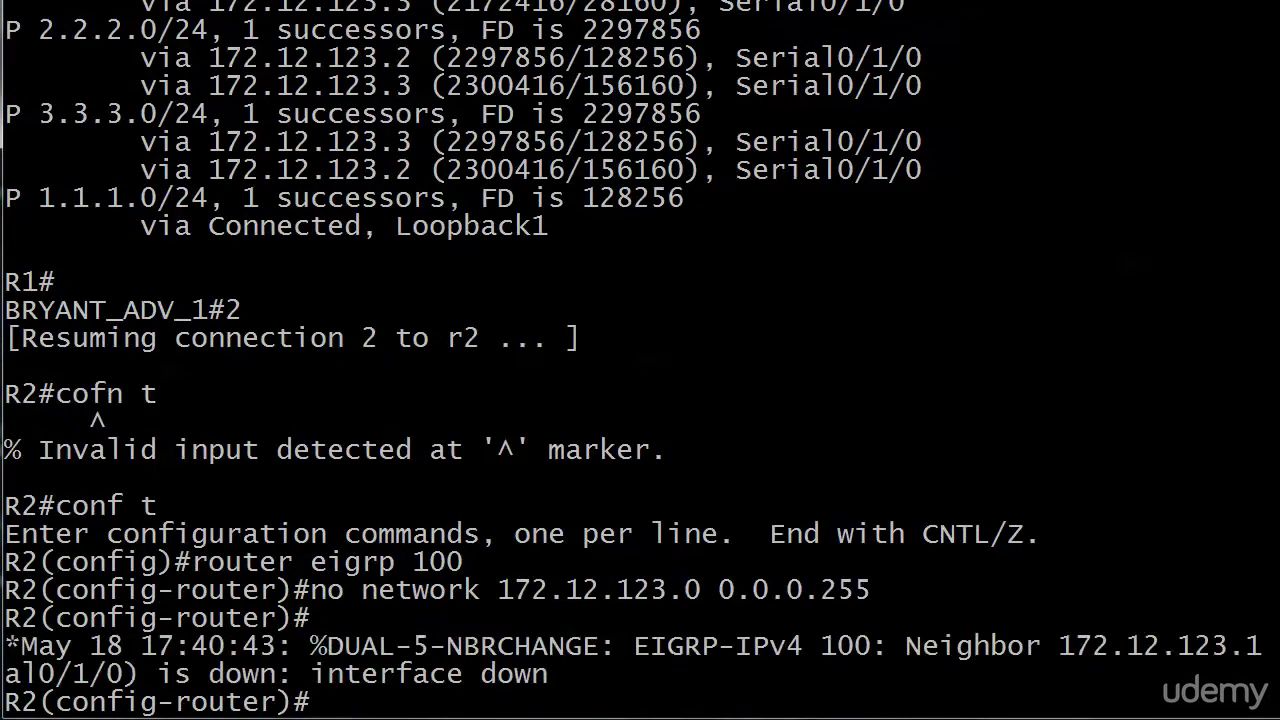
{"action": "key", "text": "ctrl+z"}
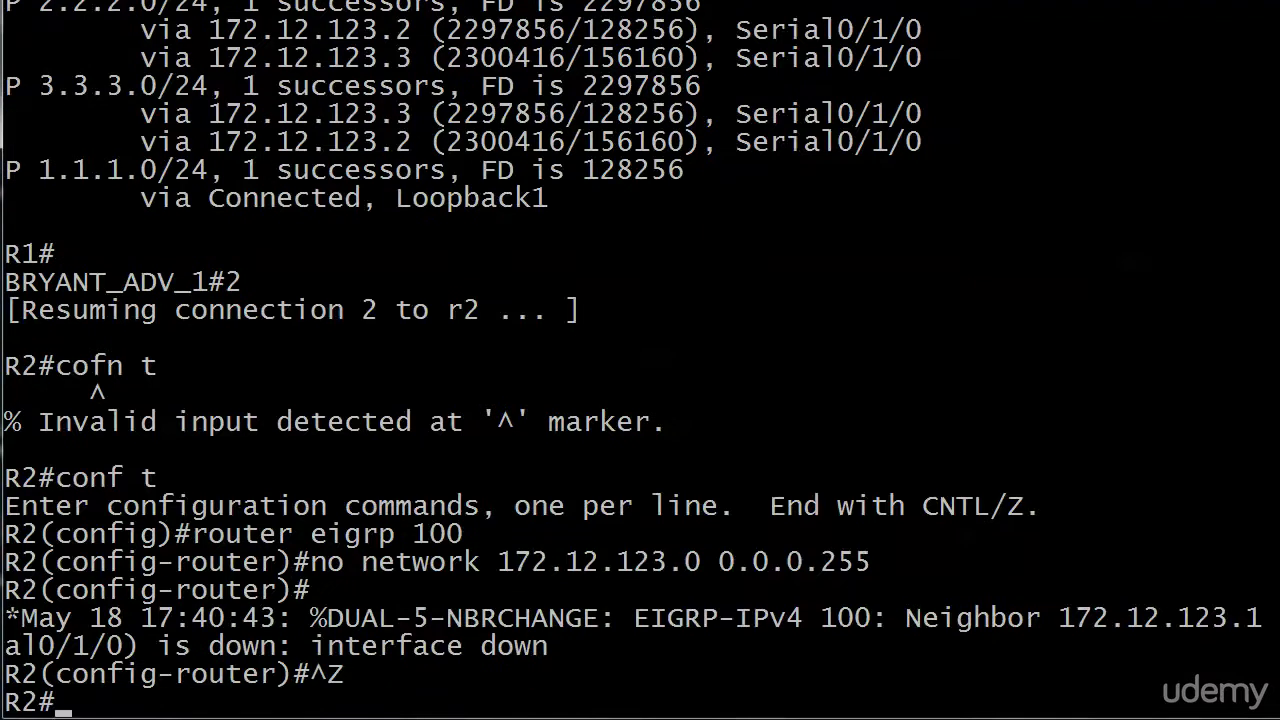
Step: Switch back to the R1 session (connection 1) and list its EIGRP neighbors
{"action": "key", "text": "ctrl+shift+6"}
{"action": "type", "text": "x"}
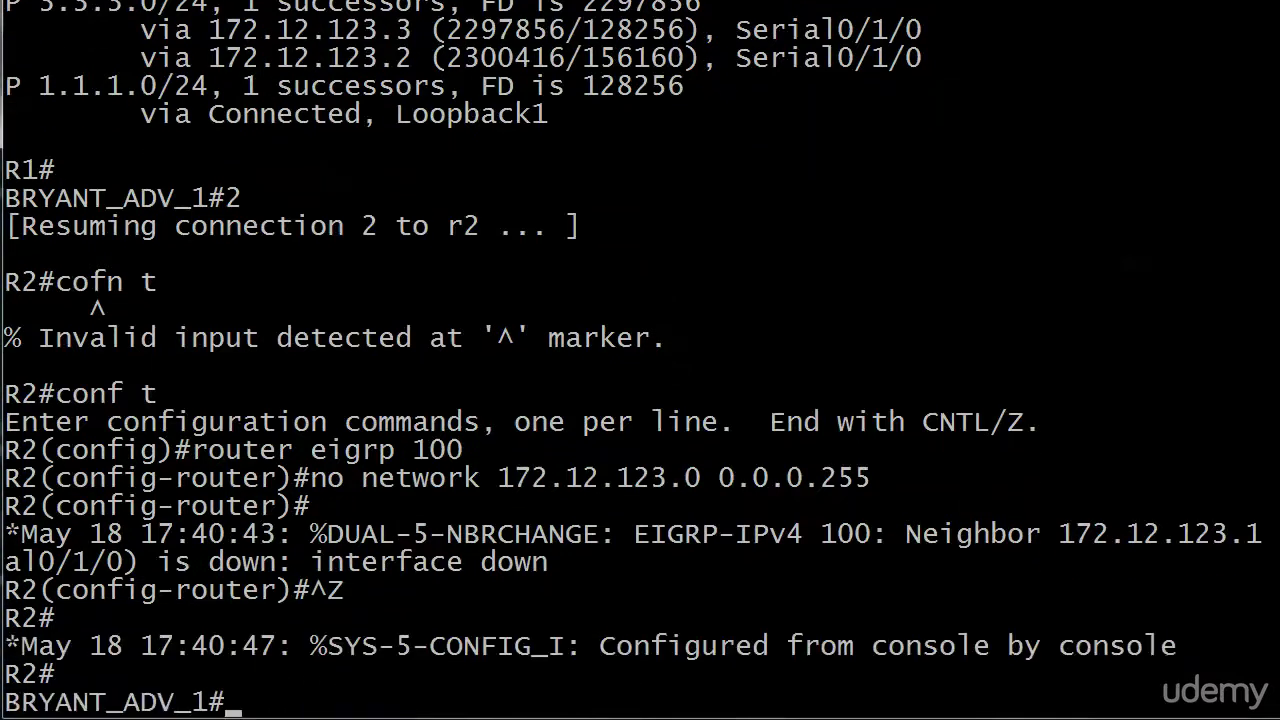
{"action": "type", "text": "1"}
{"action": "key", "text": "Return"}
{"action": "key", "text": "Return"}
{"action": "type", "text": "show ip eigrp neighbor"}
{"action": "key", "text": "Return"}
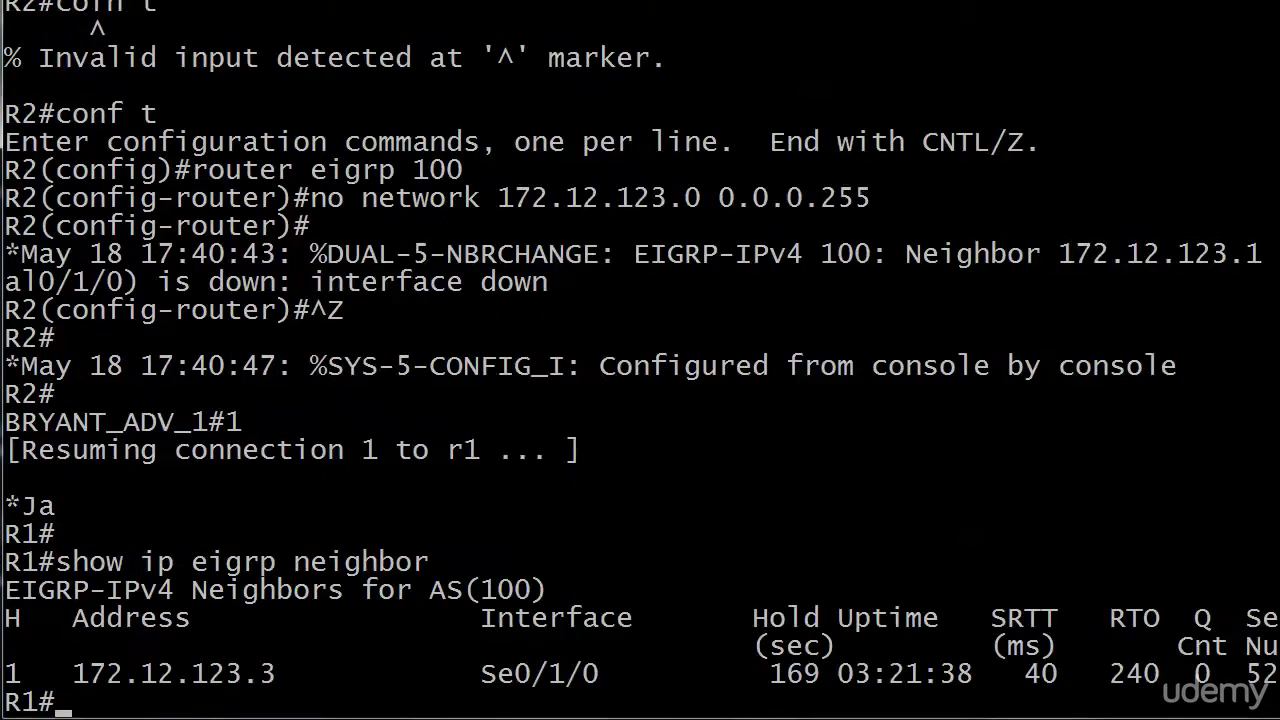
Step: Display R1's EIGRP topology table and highlight the 2.2.2.0/24 entry with its path via 172.12.123.3
{"action": "type", "text": "show ip eigtp"}
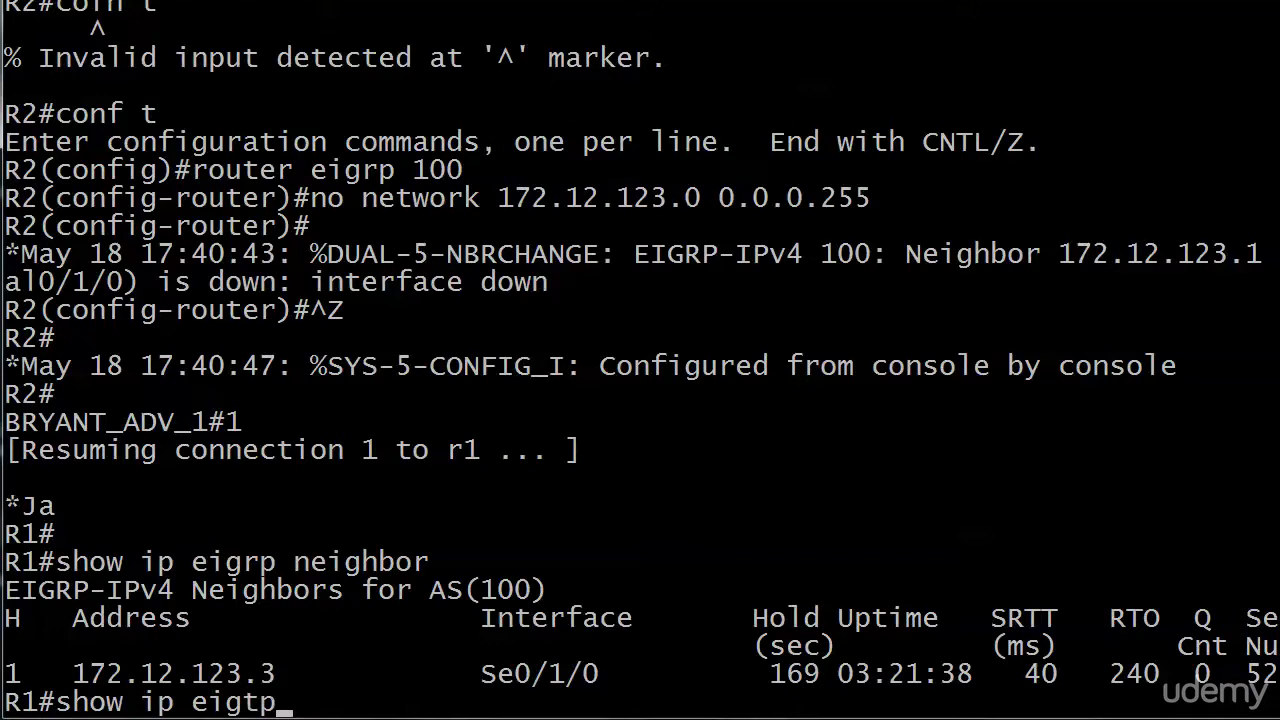
{"action": "key", "text": "BackSpace"}
{"action": "key", "text": "BackSpace"}
{"action": "key", "text": "BackSpace"}
{"action": "type", "text": "rp top"}
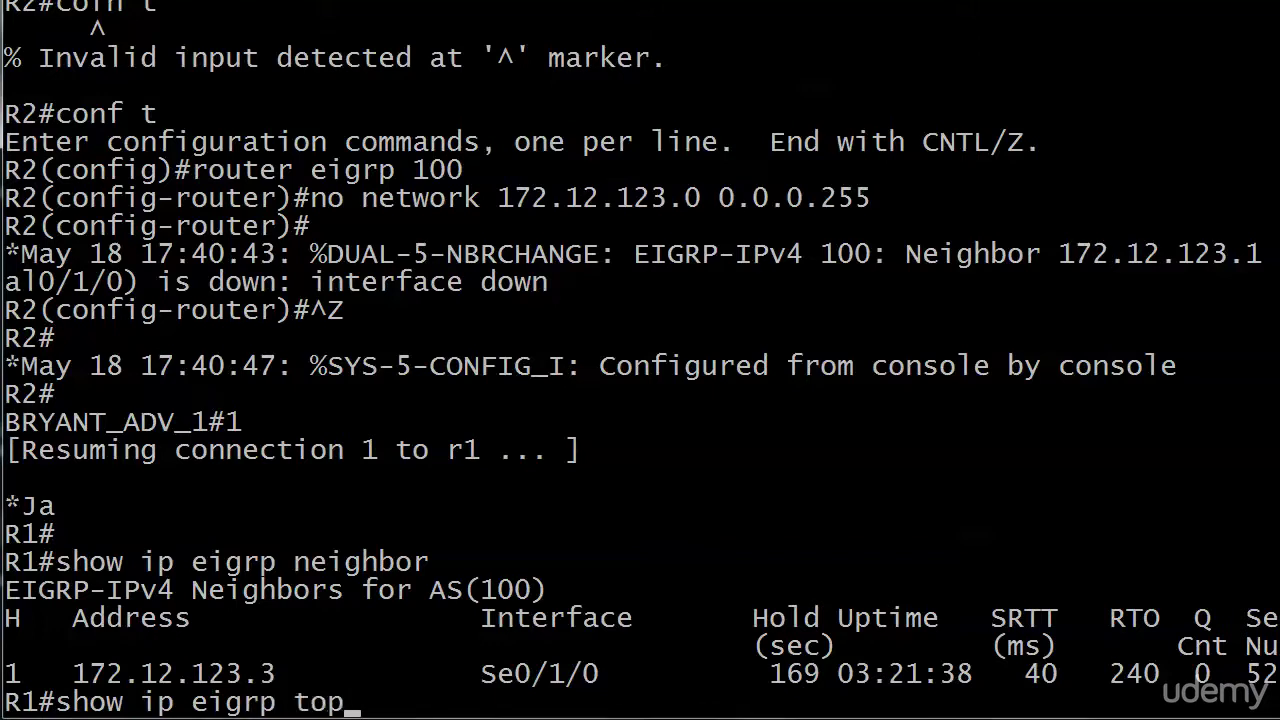
{"action": "key", "text": "Return"}
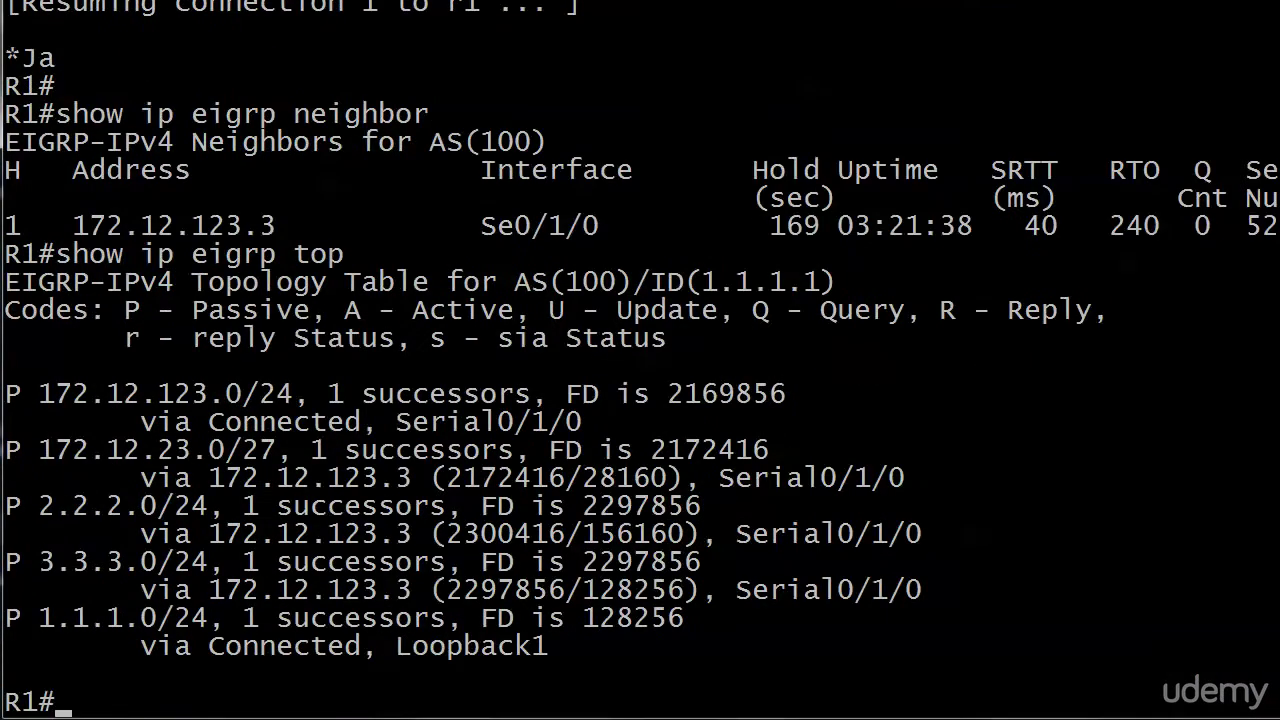
{"action": "right_click", "coordinate": [442, 484]}
{"action": "left_click", "coordinate": [468, 500]}
{"action": "left_click_drag", "start_coordinate": [6, 506], "coordinate": [446, 534]}
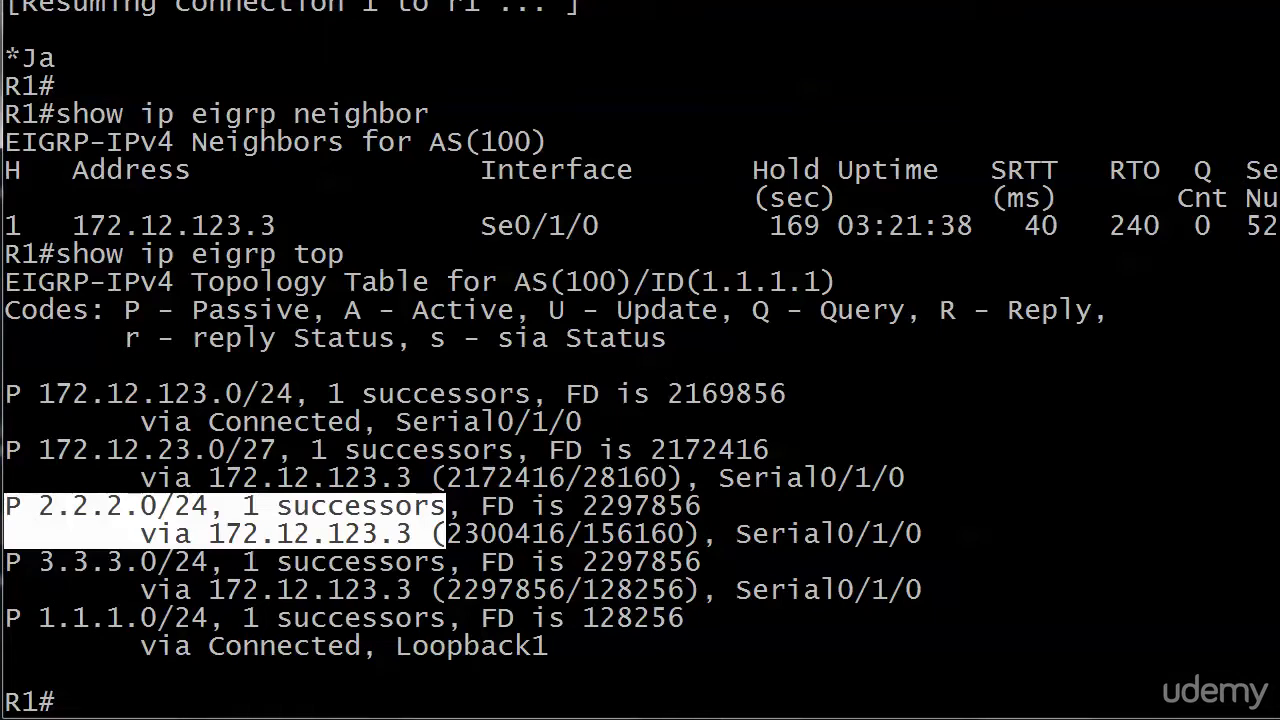
Step: Test connectivity from R1 by pinging 2.2.2.2
{"action": "type", "text": "ping 2.2."}
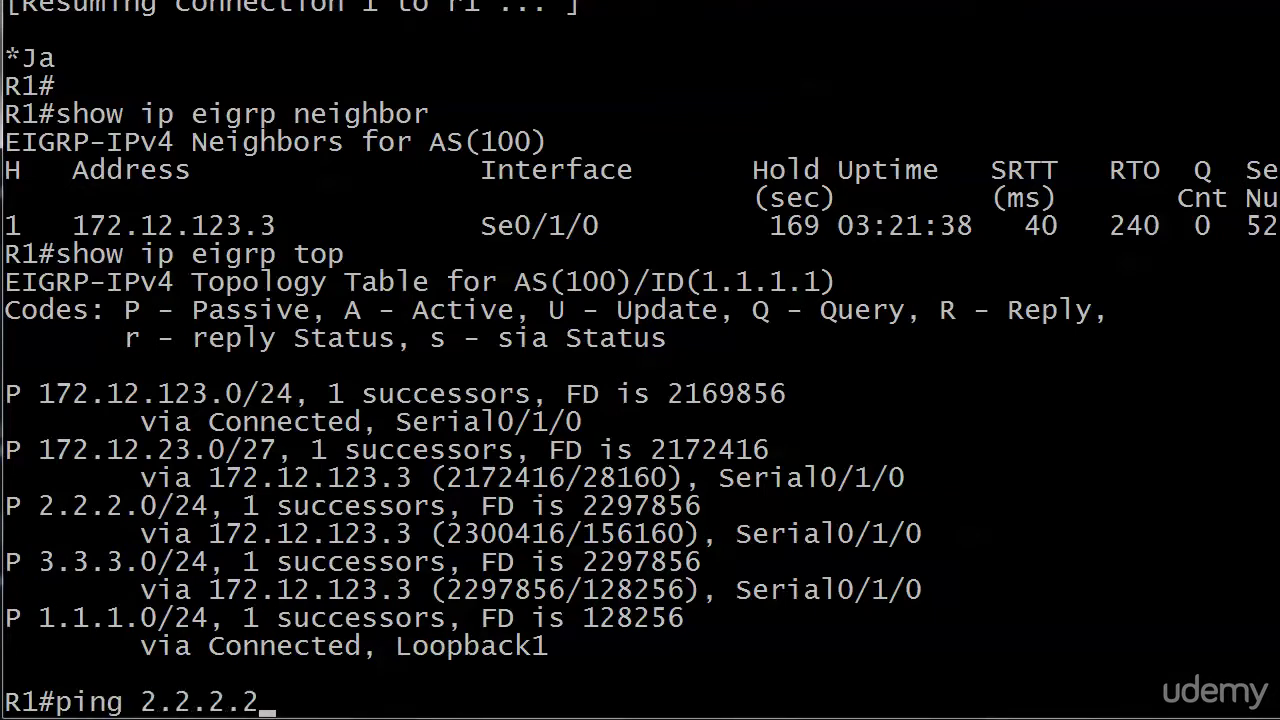
{"action": "type", "text": "2.2"}
{"action": "key", "text": "Return"}
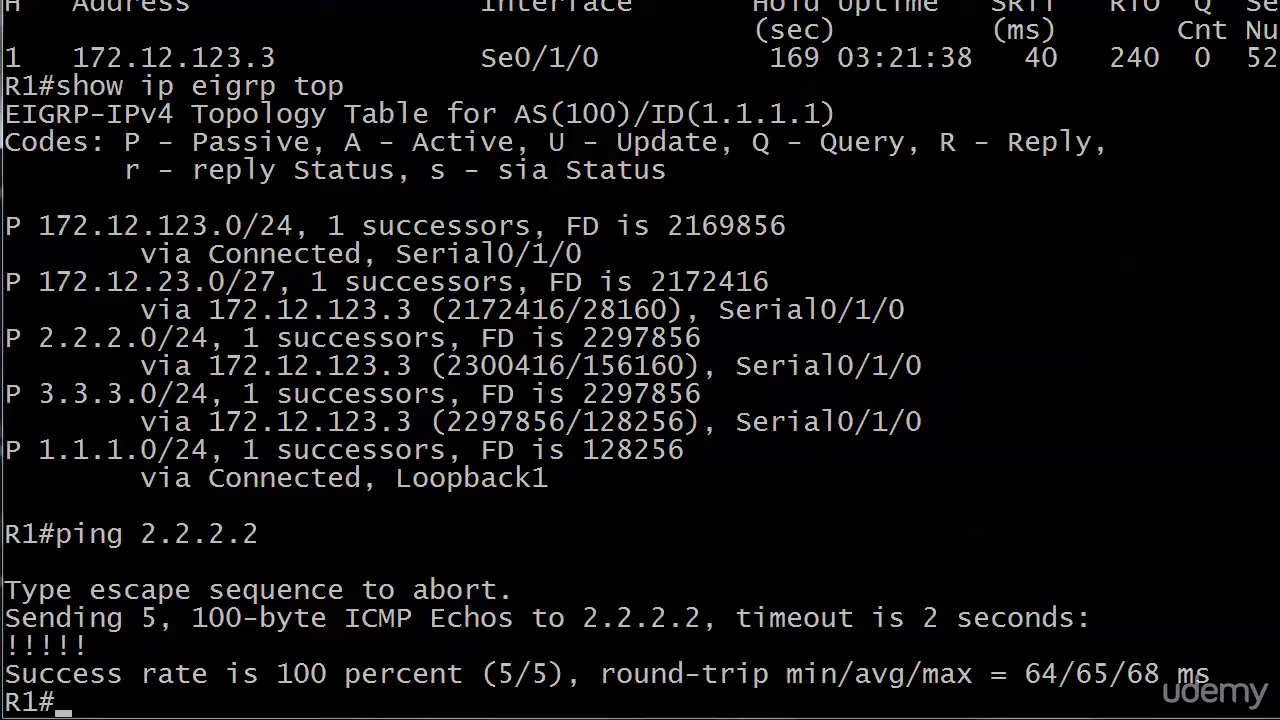
Step: Test connectivity from R1 by pinging 172.12.23.3
{"action": "right_click", "coordinate": [122, 384]}
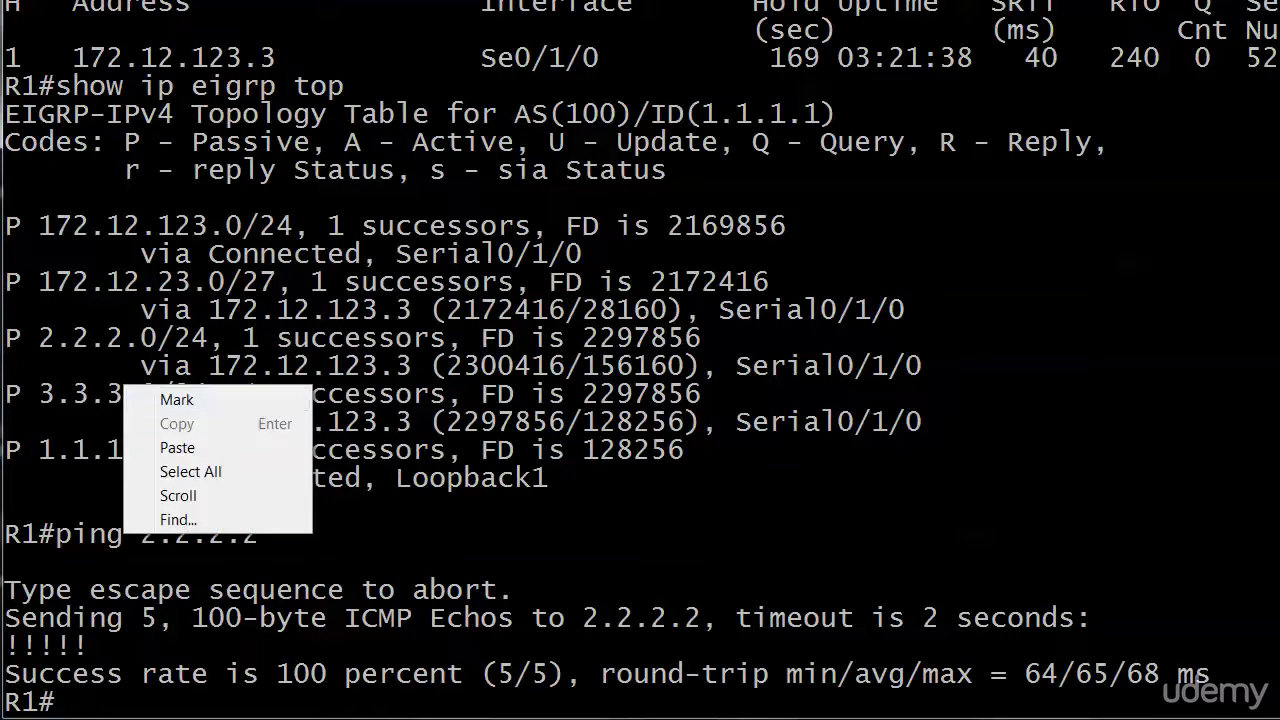
{"action": "key", "text": "Escape"}
{"action": "type", "text": "pin g"}
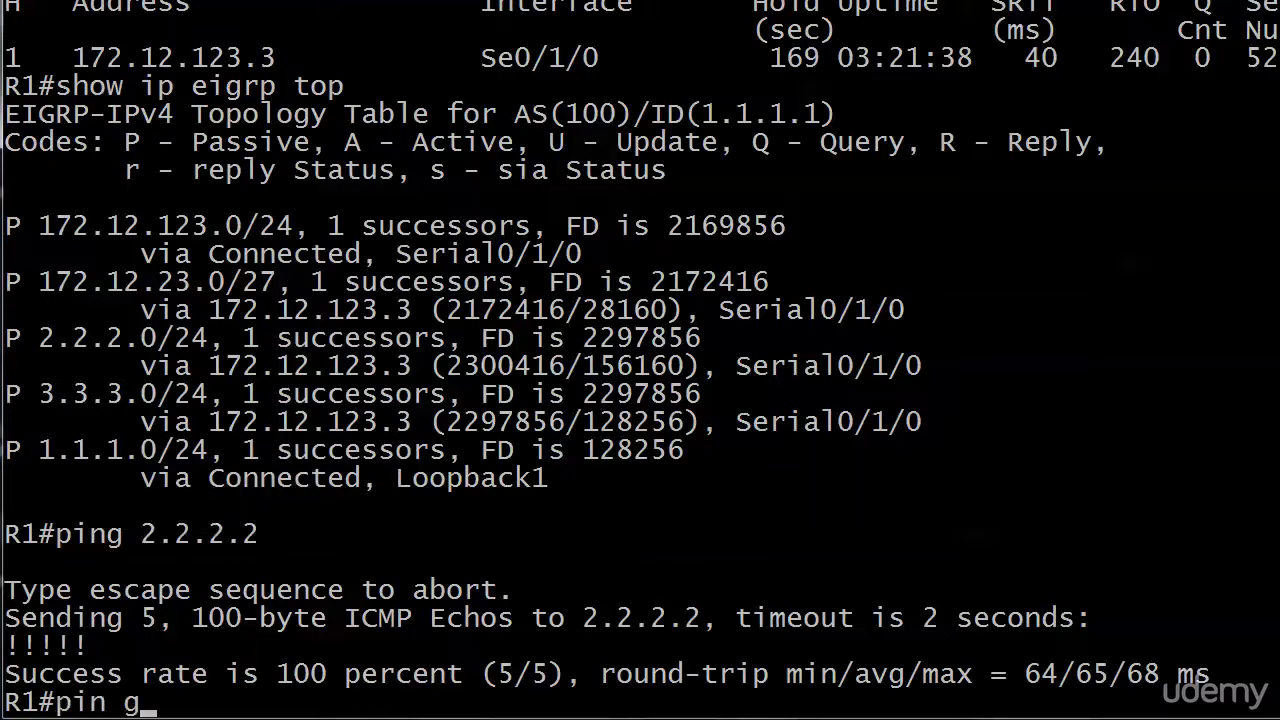
{"action": "key", "text": "BackSpace"}
{"action": "key", "text": "BackSpace"}
{"action": "type", "text": "g 172.12.23.3"}
{"action": "key", "text": "Return"}
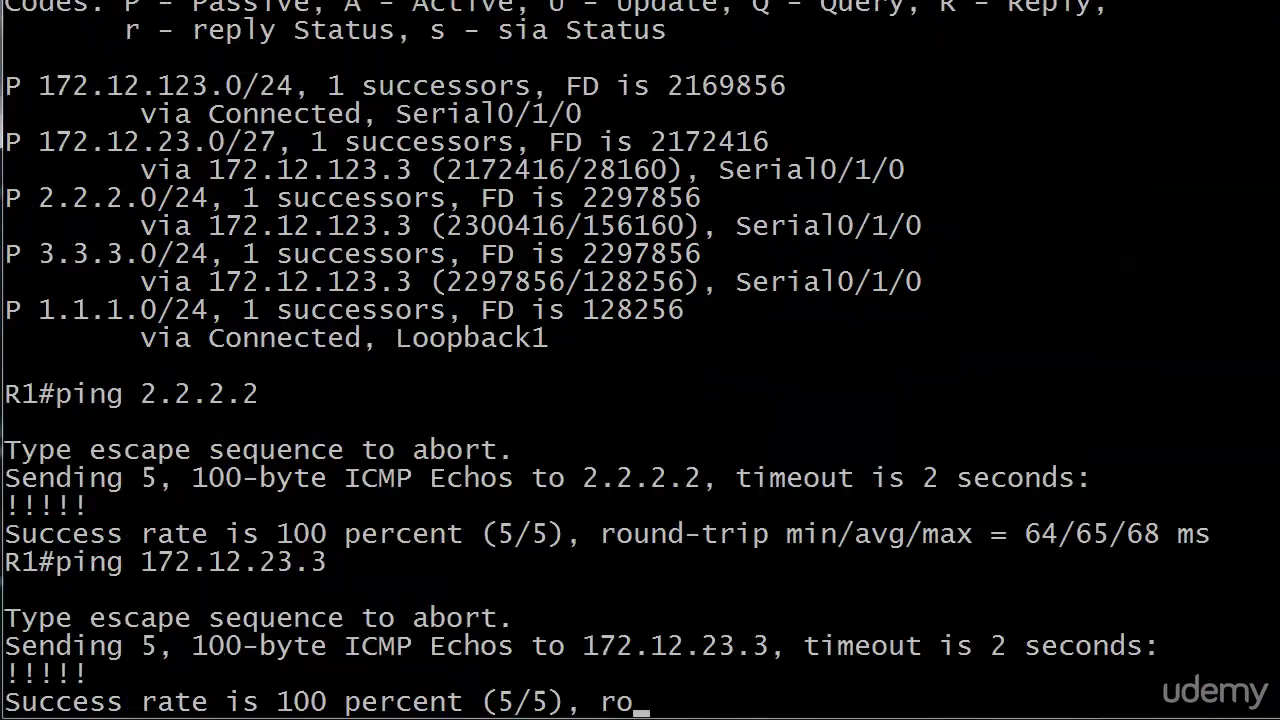
Step: Highlight the 172.12.23.0/27 entry and its path in the topology table output, then clear the selection
{"action": "right_click", "coordinate": [460, 322]}
{"action": "left_click", "coordinate": [505, 336]}
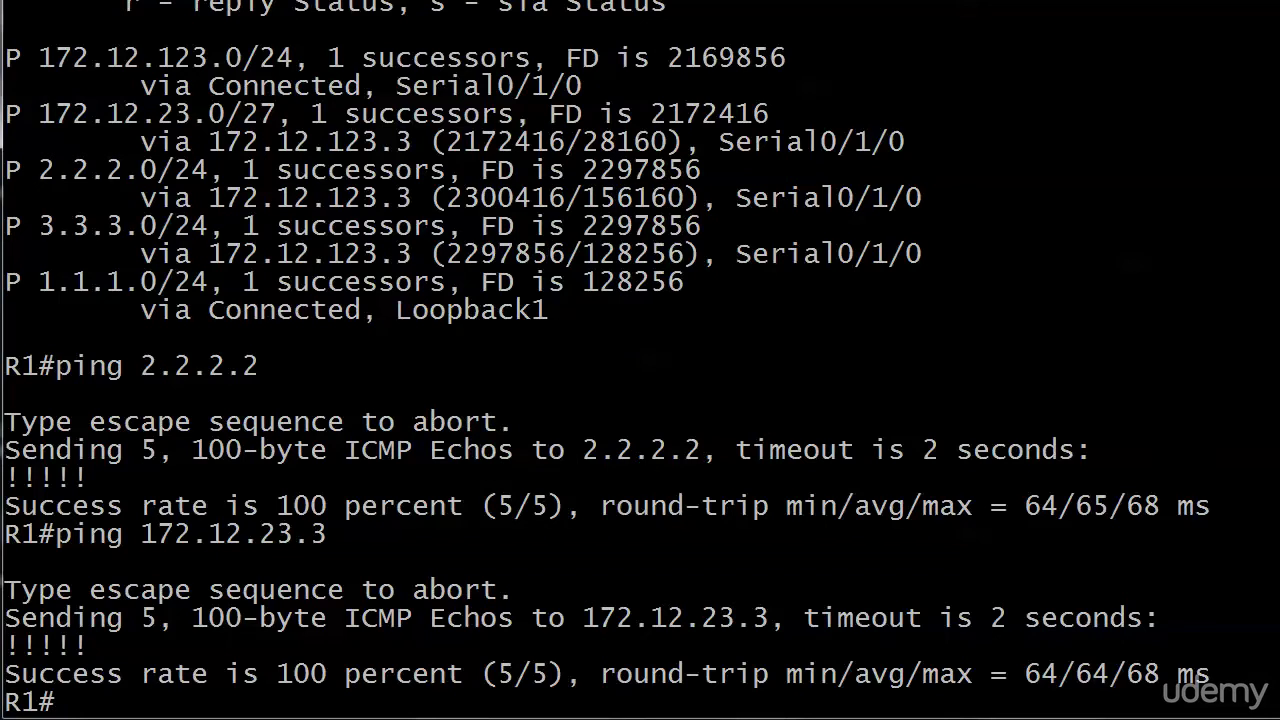
{"action": "left_click_drag", "start_coordinate": [8, 105], "coordinate": [922, 155]}
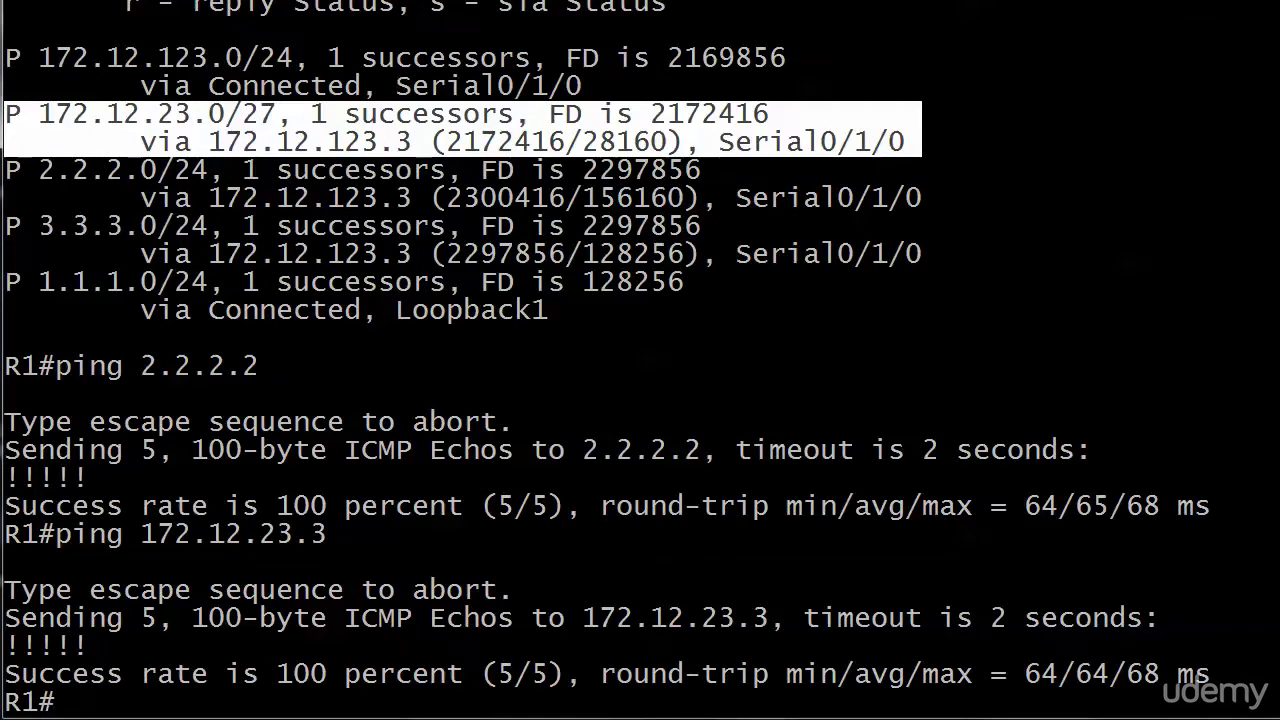
{"action": "key", "text": "Return"}
Step: Return to the R2 session (connection 2) and enter global configuration mode
{"action": "key", "text": "ctrl+shift+6"}
{"action": "type", "text": "x2"}
{"action": "key", "text": "Return"}
{"action": "key", "text": "Return"}
{"action": "key", "text": "Return"}
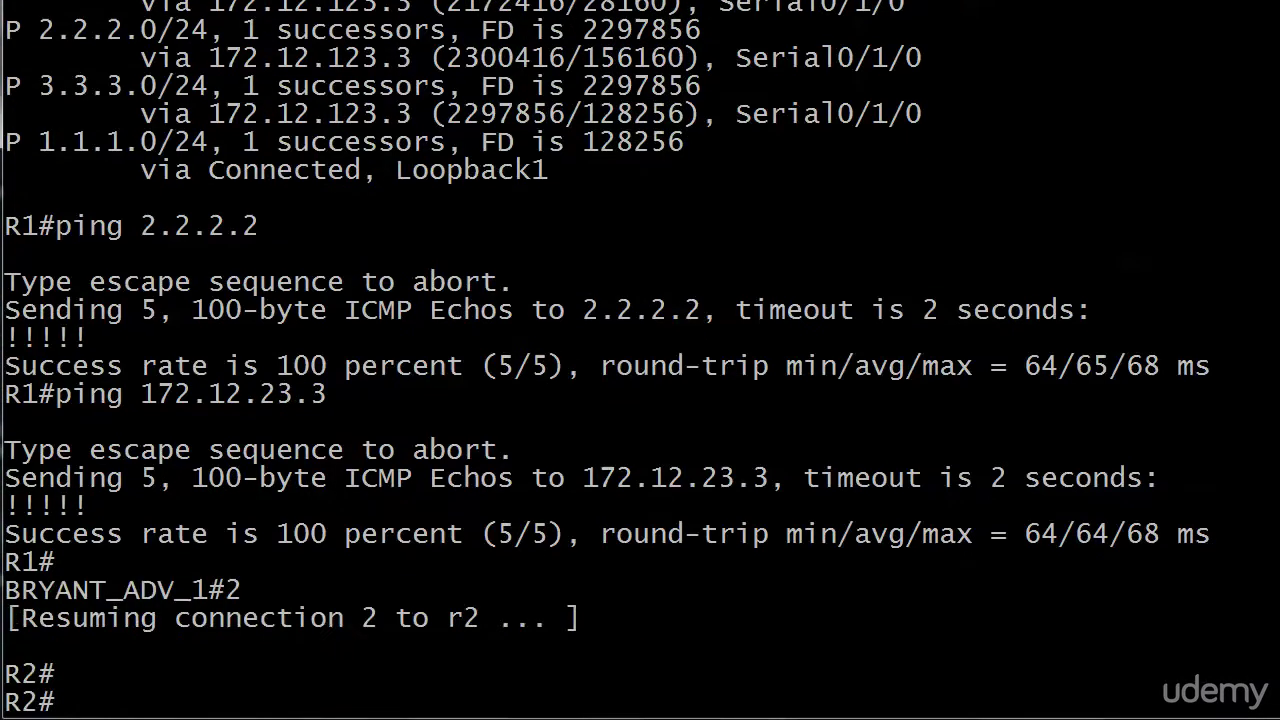
{"action": "type", "text": "cofn t"}
{"action": "key", "text": "Return"}
{"action": "type", "text": "conf t"}
{"action": "key", "text": "Return"}
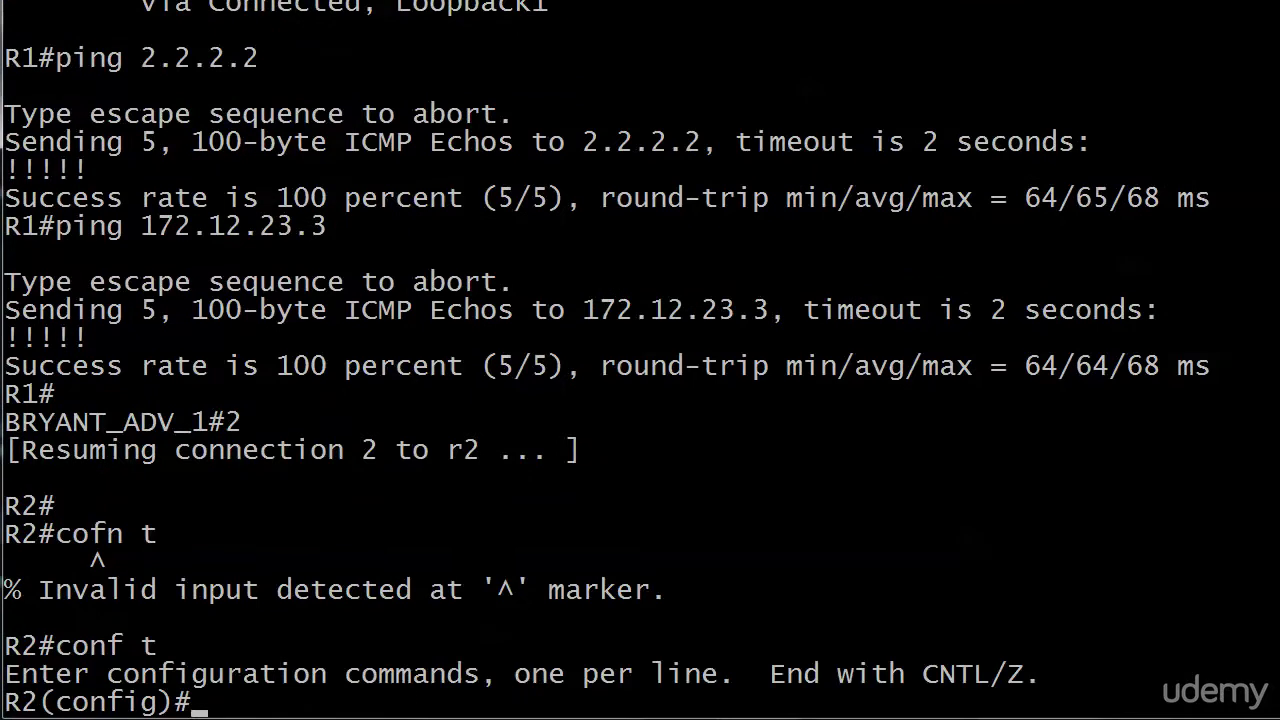
Step: Add network 172.12.123.0 with wildcard mask 0.0.0.255 back to EIGRP 100 on R2 and leave configuration mode
{"action": "type", "text": "route"}
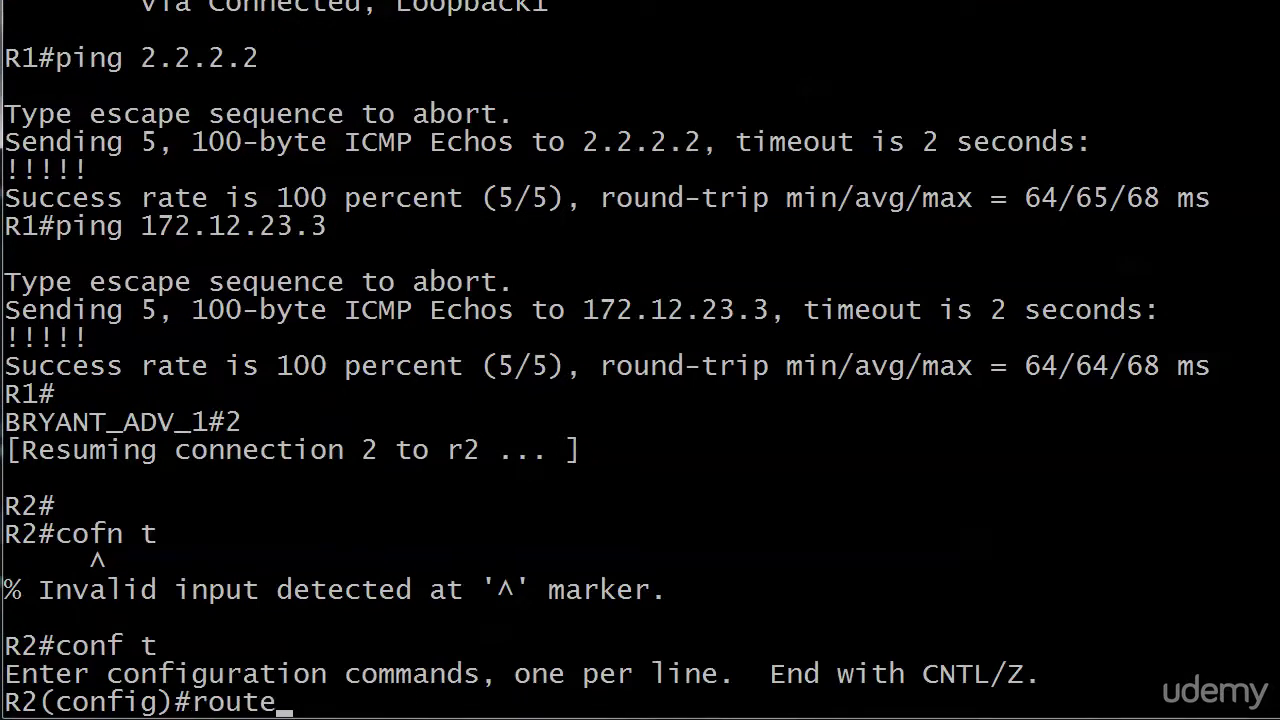
{"action": "type", "text": "r eigrp 100"}
{"action": "key", "text": "Return"}
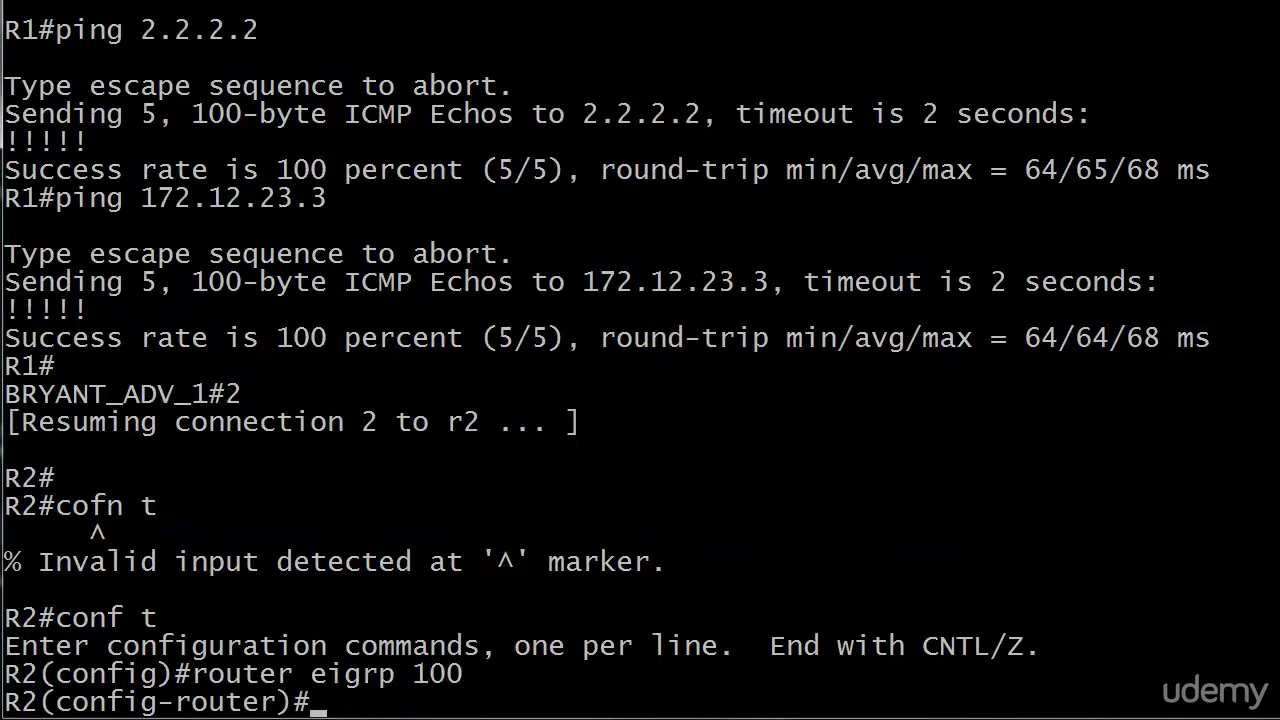
{"action": "key", "text": "Up"}
{"action": "type", "text": "no network 172.12.123.0 0.0.0.255"}
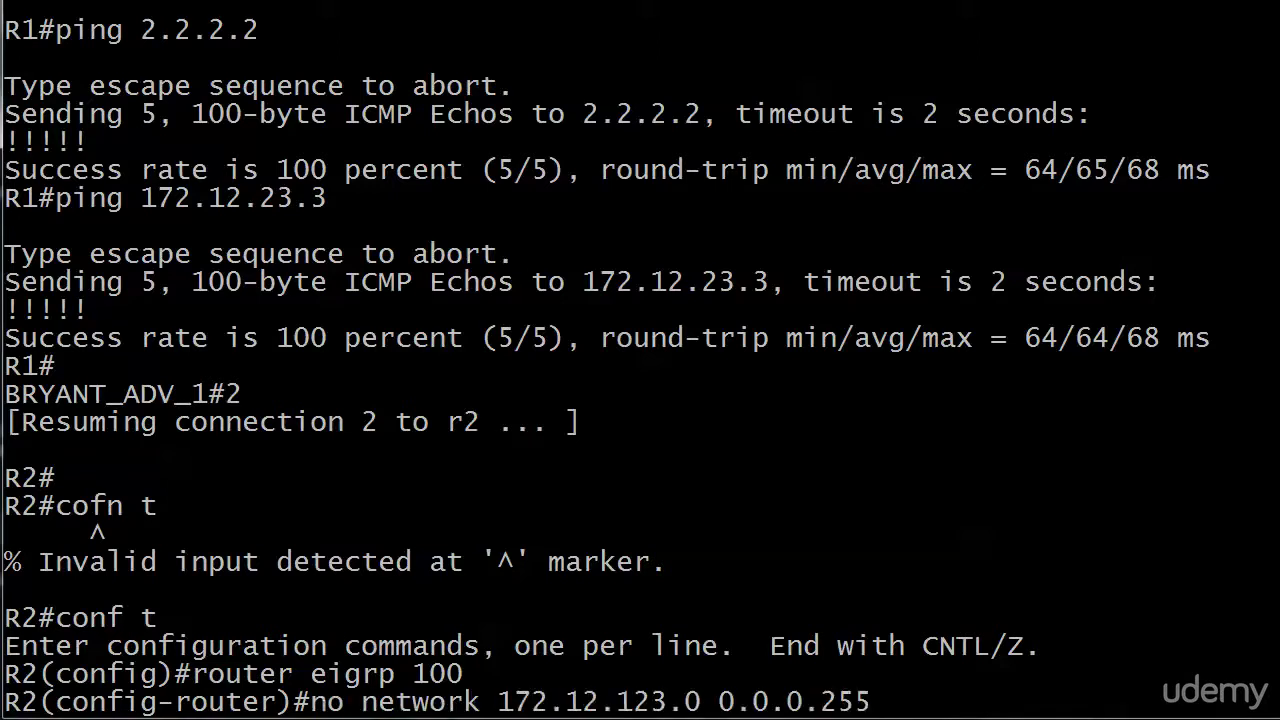
{"action": "key", "text": "Left"}
{"action": "key", "text": "Left"}
{"action": "key", "text": "Left"}
{"action": "key", "text": "Left"}
{"action": "key", "text": "Left"}
{"action": "key", "text": "Left"}
{"action": "key", "text": "Left"}
{"action": "key", "text": "Left"}
{"action": "key", "text": "Left"}
{"action": "key", "text": "Left"}
{"action": "key", "text": "Left"}
{"action": "key", "text": "Left"}
{"action": "key", "text": "Left"}
{"action": "key", "text": "Left"}
{"action": "key", "text": "Left"}
{"action": "key", "text": "Left"}
{"action": "key", "text": "Left"}
{"action": "key", "text": "Left"}
{"action": "key", "text": "Left"}
{"action": "key", "text": "Left"}
{"action": "key", "text": "Right"}
{"action": "key", "text": "Right"}
{"action": "key", "text": "BackSpace"}
{"action": "key", "text": "BackSpace"}
{"action": "key", "text": "Return"}
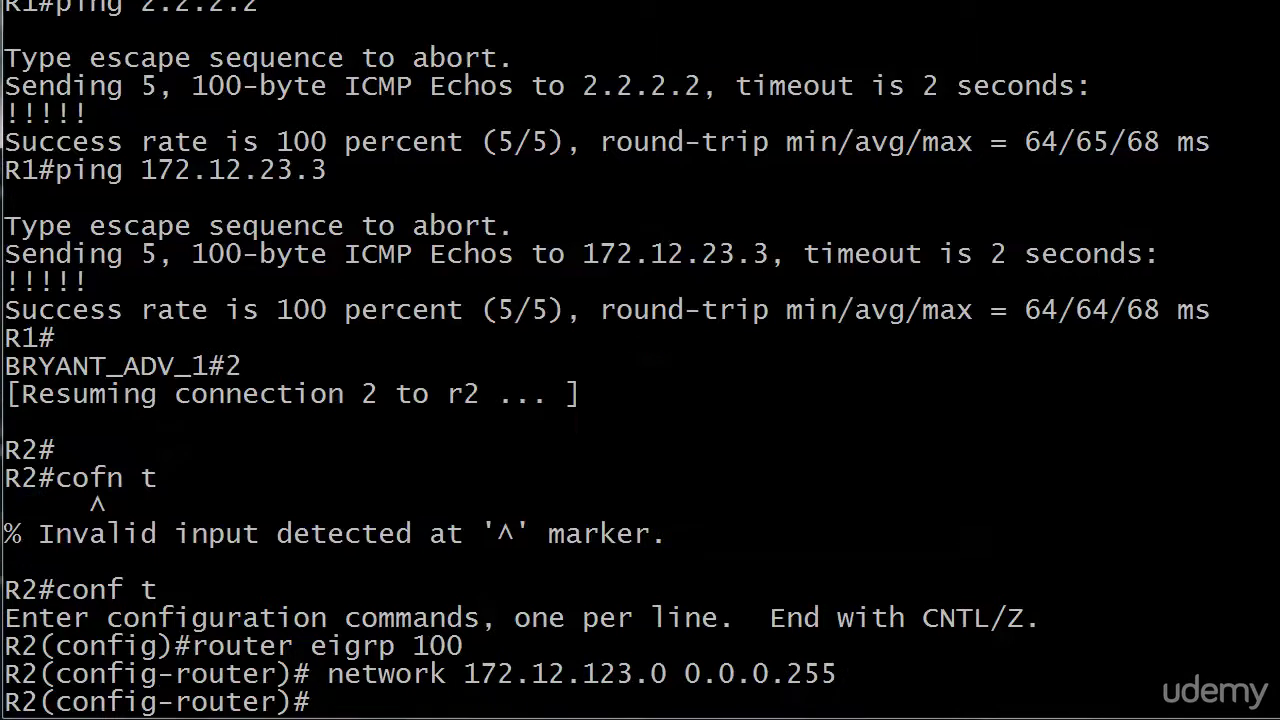
{"action": "key", "text": "ctrl+z"}
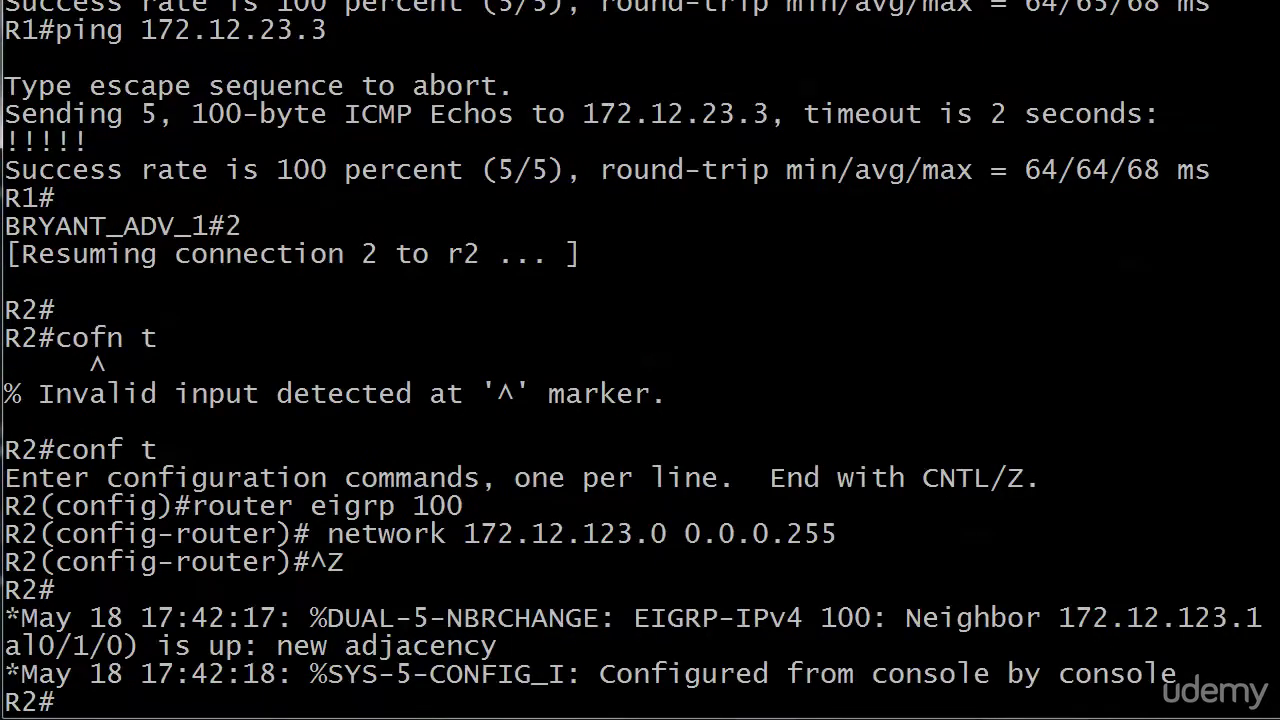
Step: Switch to the R1 session (connection 1) and display its EIGRP routes
{"action": "key", "text": "ctrl+shift+6"}
{"action": "type", "text": "x1"}
{"action": "key", "text": "Return"}
{"action": "key", "text": "Return"}
{"action": "type", "text": "show ip route eigrp"}
{"action": "key", "text": "Return"}
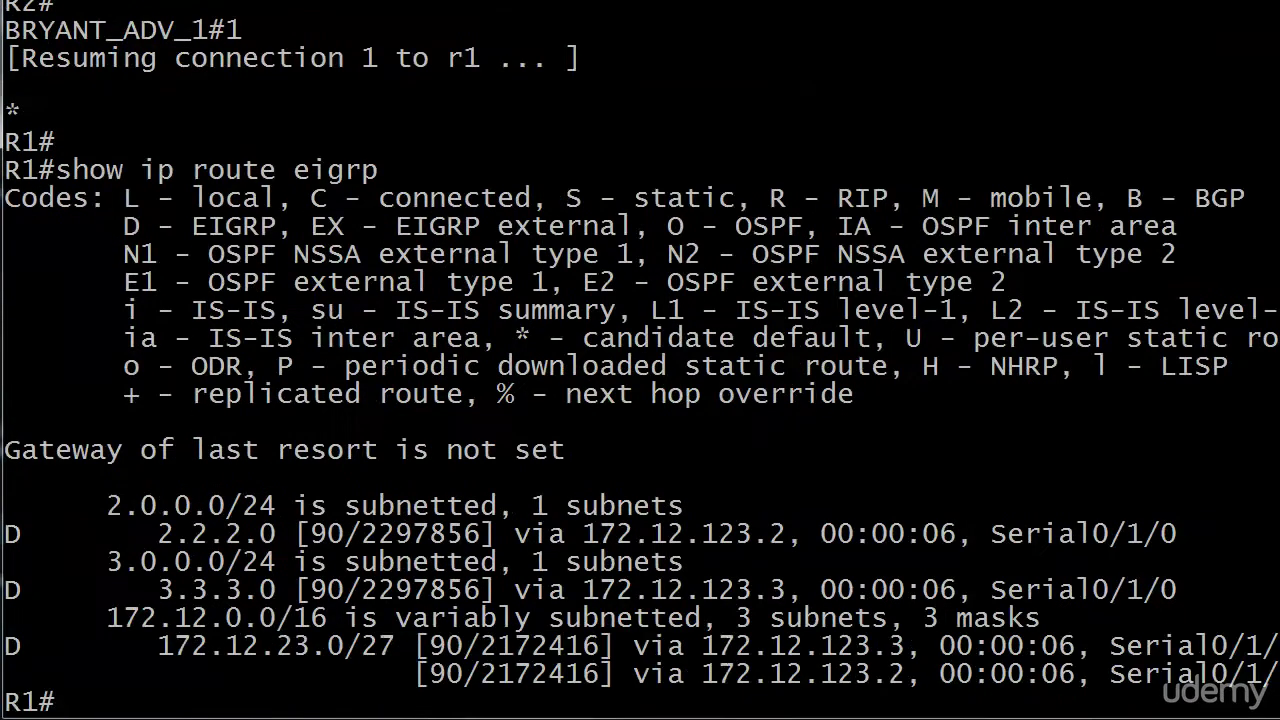
Step: Highlight the 2.2.2.0 route via 172.12.123.2 in the routing table output
{"action": "right_click", "coordinate": [630, 474]}
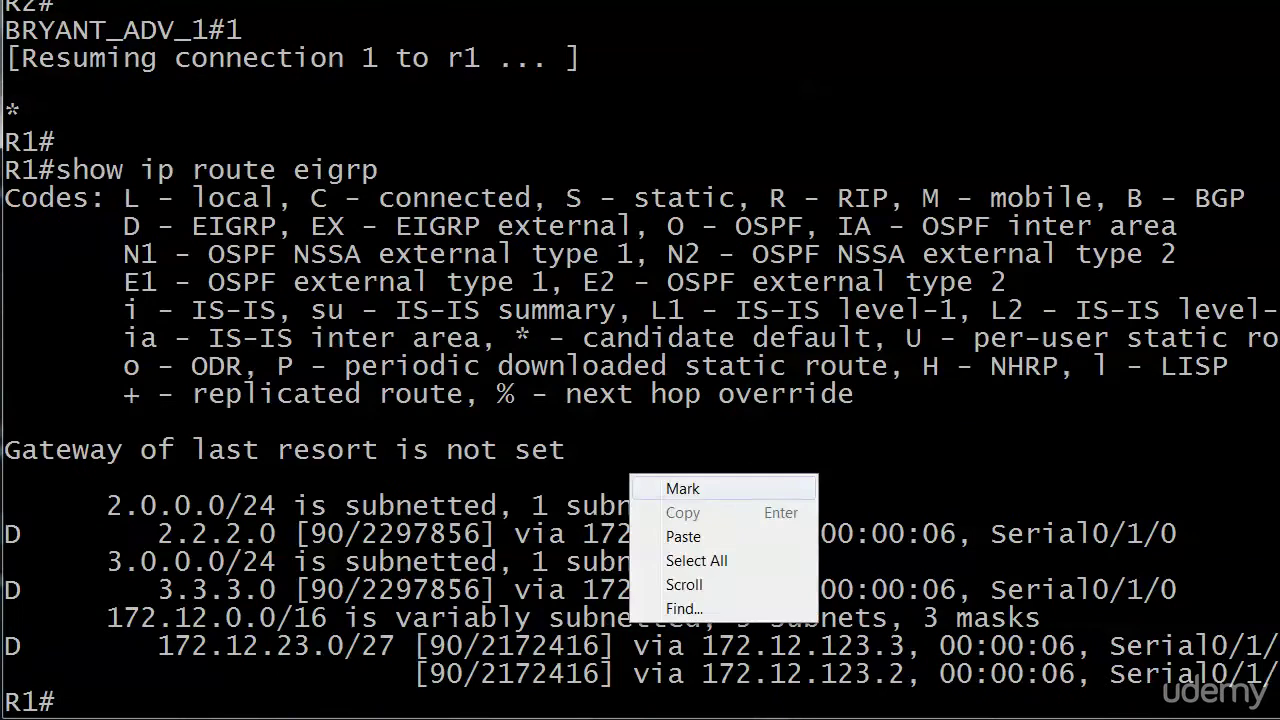
{"action": "left_click", "coordinate": [670, 490]}
{"action": "left_click_drag", "start_coordinate": [6, 500], "coordinate": [820, 535]}
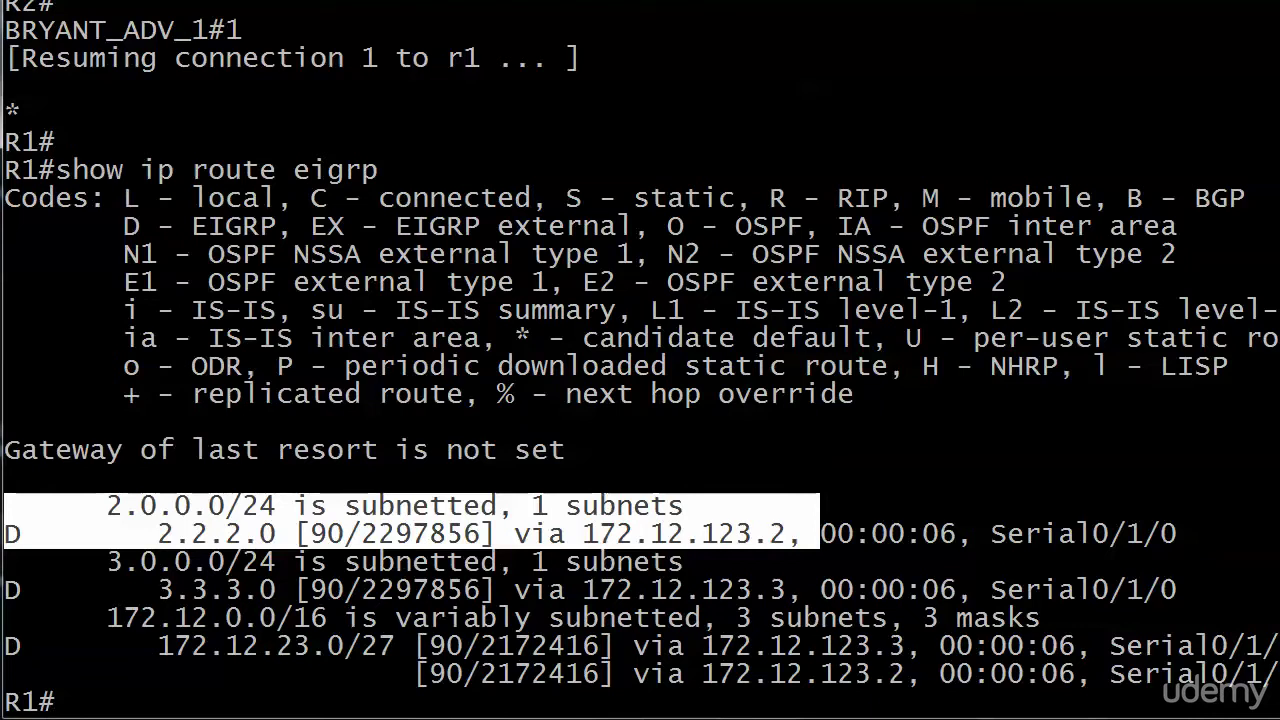
Step: Suspend and resume the R1 session, then display its EIGRP topology table
{"action": "key", "text": "ctrl+shift+6"}
{"action": "key", "text": "x"}
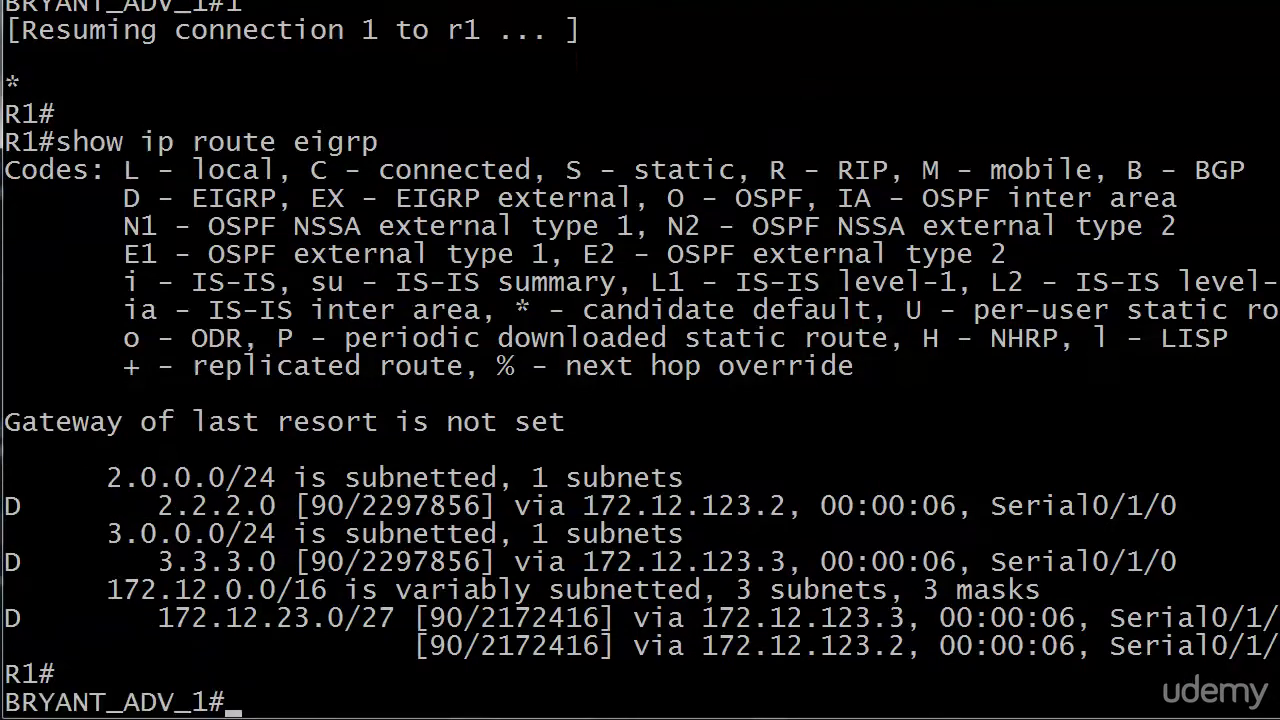
{"action": "key", "text": "Return"}
{"action": "key", "text": "Return"}
{"action": "type", "text": "show ip eigtp"}
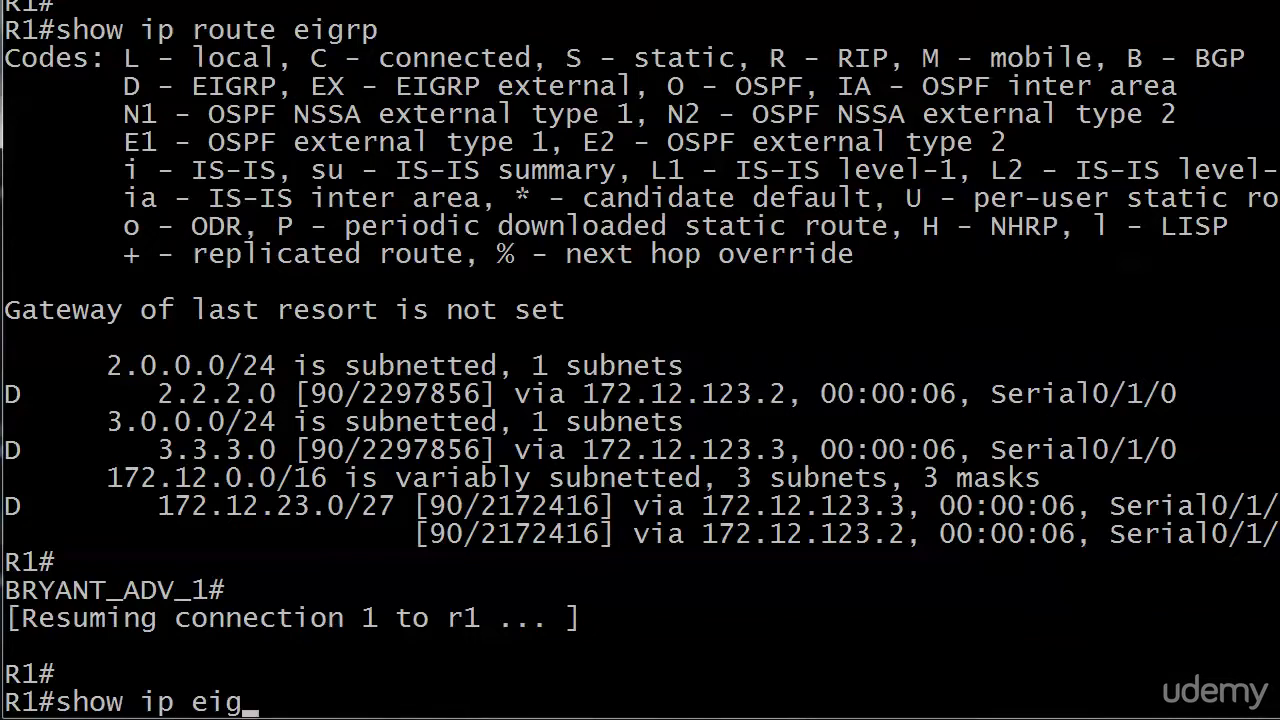
{"action": "key", "text": "BackSpace"}
{"action": "key", "text": "BackSpace"}
{"action": "type", "text": "rp top"}
{"action": "key", "text": "Return"}
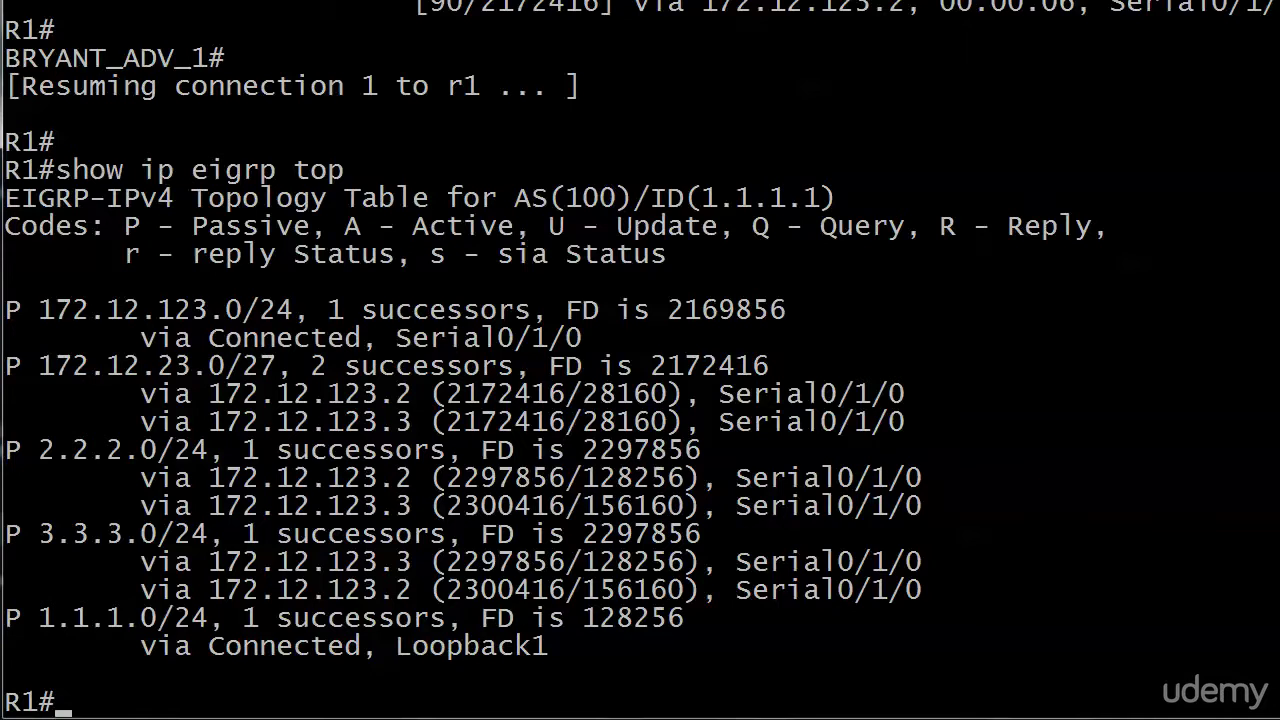
Step: Highlight the 2.2.2.0/24 topology entry with its path via 172.12.123.2 up to the path metric, then clear the selection
{"action": "right_click", "coordinate": [94, 476]}
{"action": "left_click", "coordinate": [140, 490]}
{"action": "left_click_drag", "start_coordinate": [6, 440], "coordinate": [565, 490]}
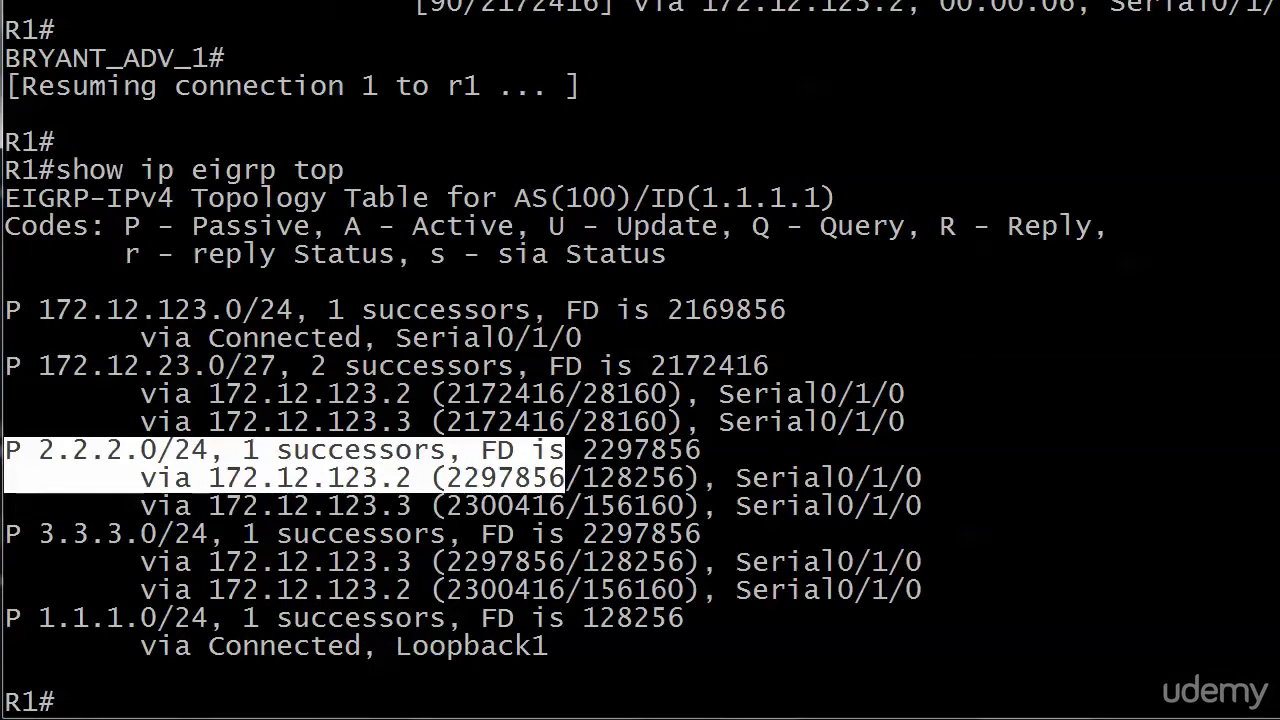
{"action": "key", "text": "Return"}
Step: Highlight the 172.12.123.3 path and its metric under the 2.2.2.0/24 topology entry
{"action": "right_click", "coordinate": [446, 480]}
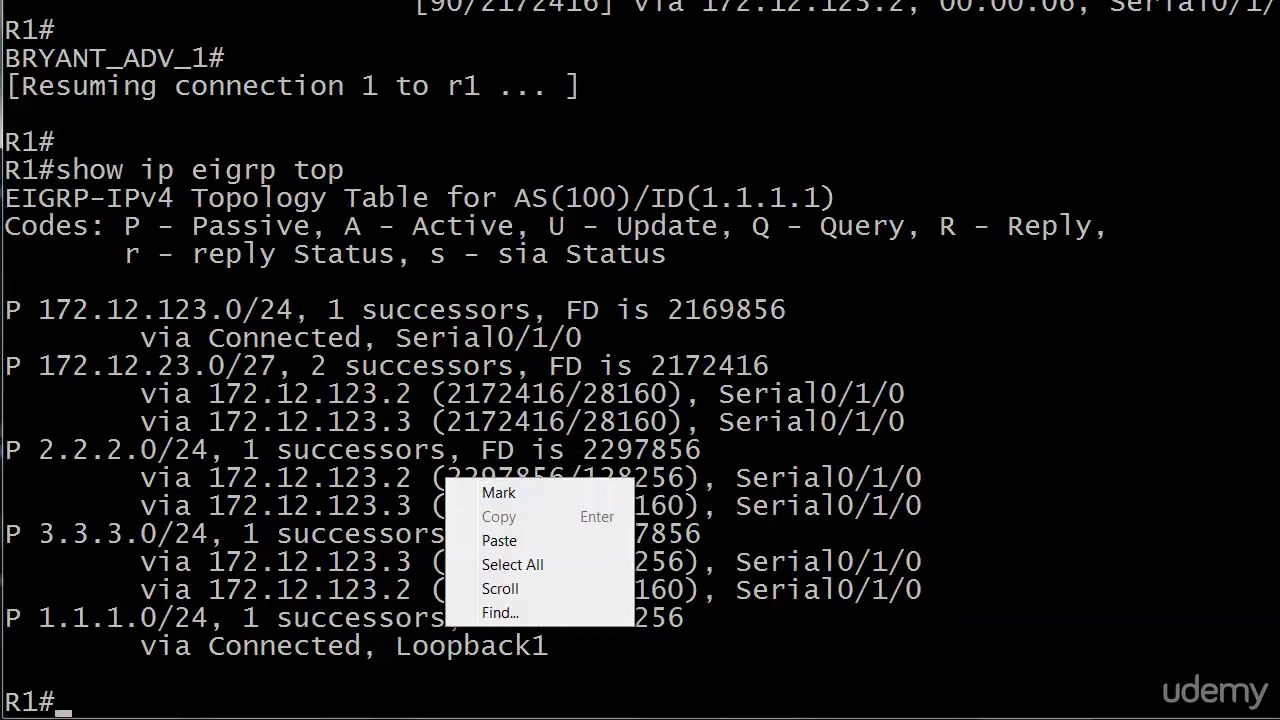
{"action": "left_click", "coordinate": [498, 492]}
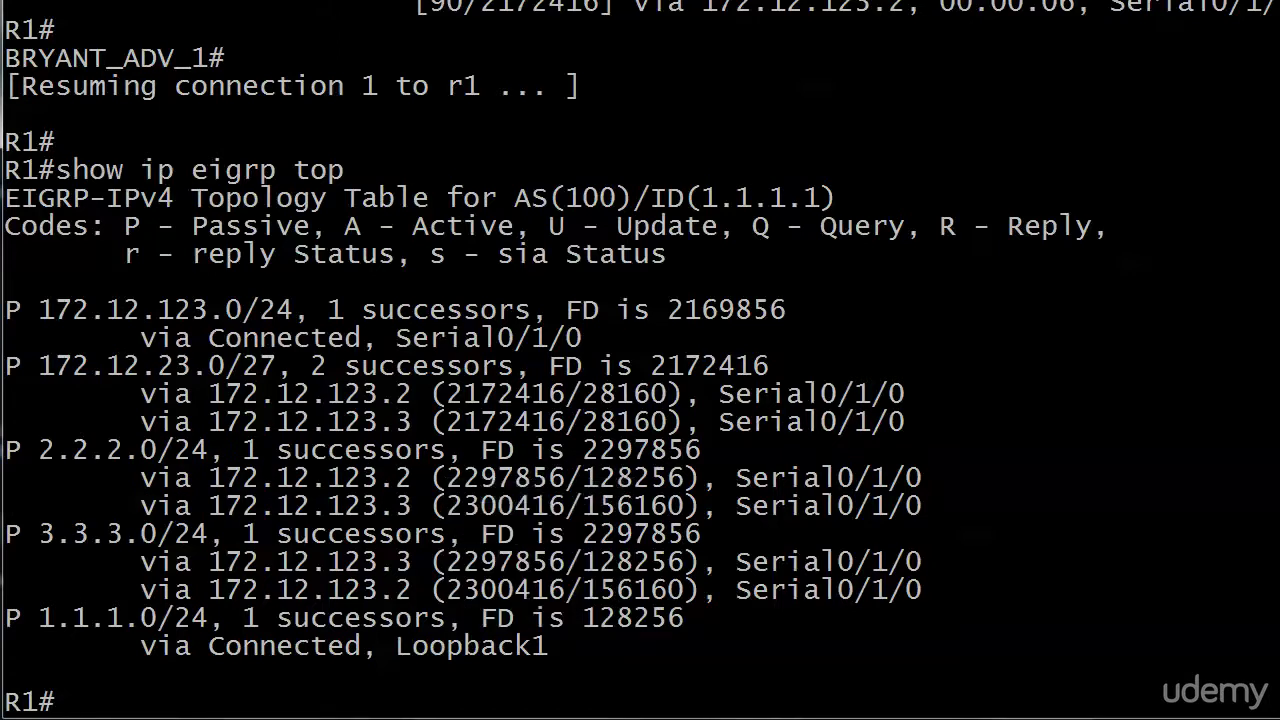
{"action": "left_click_drag", "start_coordinate": [141, 505], "coordinate": [565, 505]}
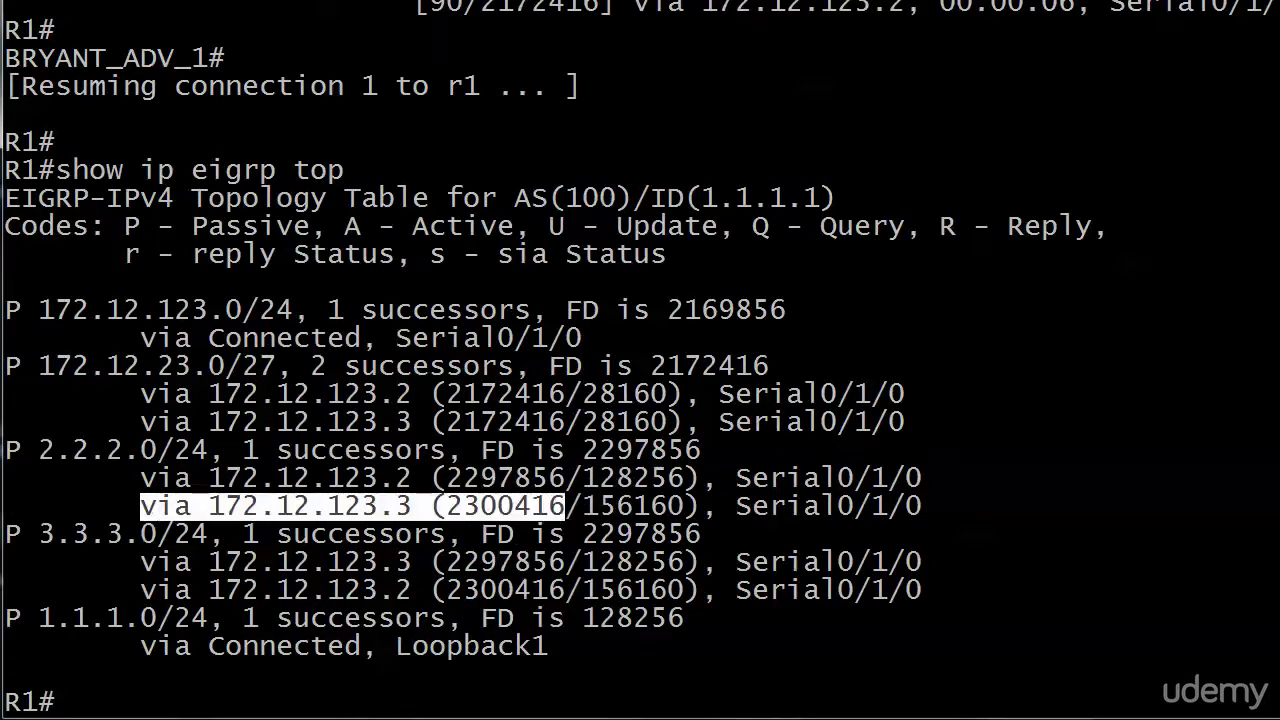